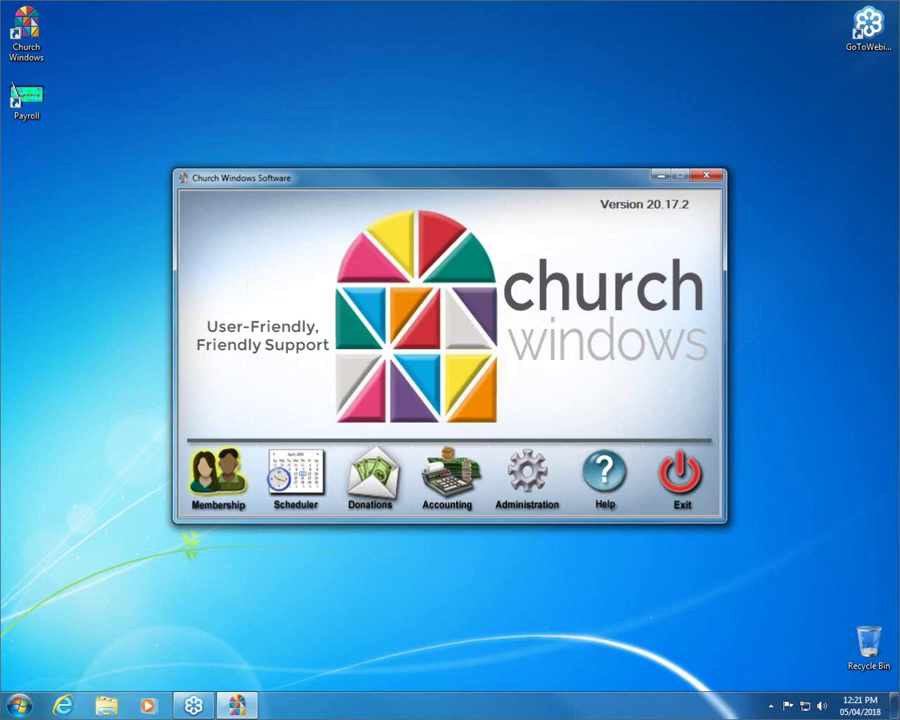
Open the Membership module and reach the report wizard's who-to-include step.
{"action": "left_click", "coordinate": [217, 488]}
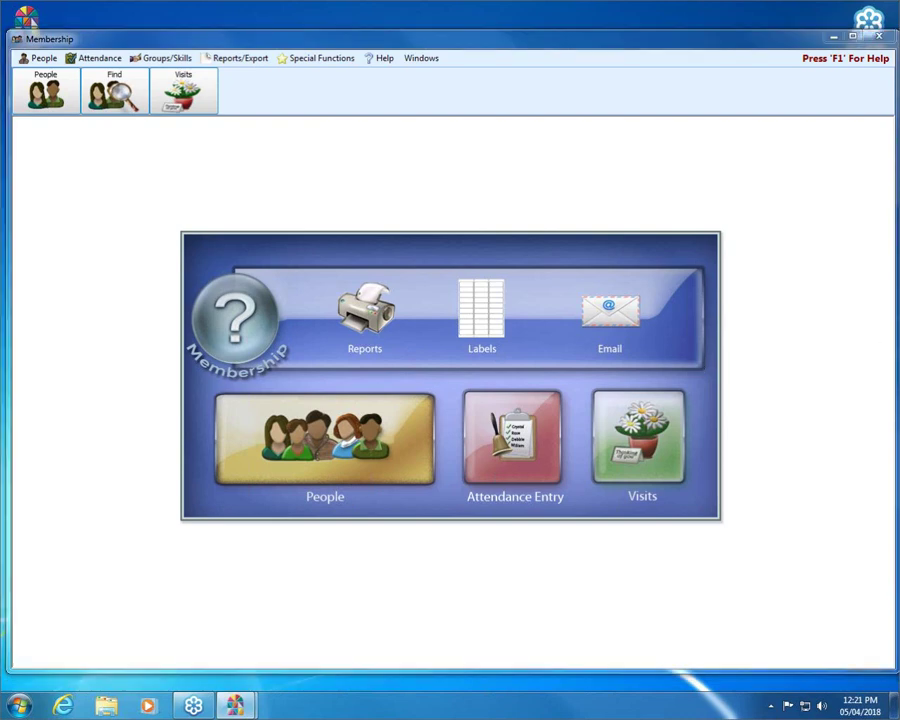
{"action": "mouse_move", "coordinate": [603, 249]}
{"action": "left_mouse_down"}
{"action": "mouse_move", "coordinate": [303, 253]}
{"action": "mouse_move", "coordinate": [330, 358]}
{"action": "mouse_move", "coordinate": [583, 368]}
{"action": "mouse_move", "coordinate": [689, 257]}
{"action": "mouse_move", "coordinate": [526, 233]}
{"action": "mouse_move", "coordinate": [436, 236]}
{"action": "left_mouse_up"}
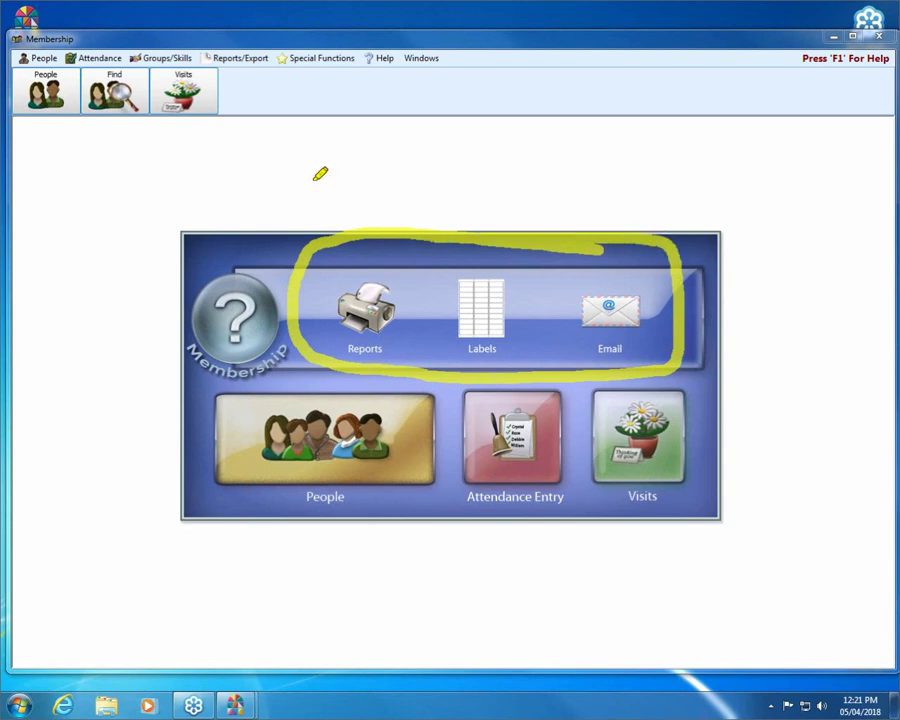
{"action": "mouse_move", "coordinate": [197, 55]}
{"action": "left_mouse_down"}
{"action": "mouse_move", "coordinate": [262, 64]}
{"action": "mouse_move", "coordinate": [268, 42]}
{"action": "mouse_move", "coordinate": [205, 42]}
{"action": "mouse_move", "coordinate": [200, 56]}
{"action": "left_mouse_up"}
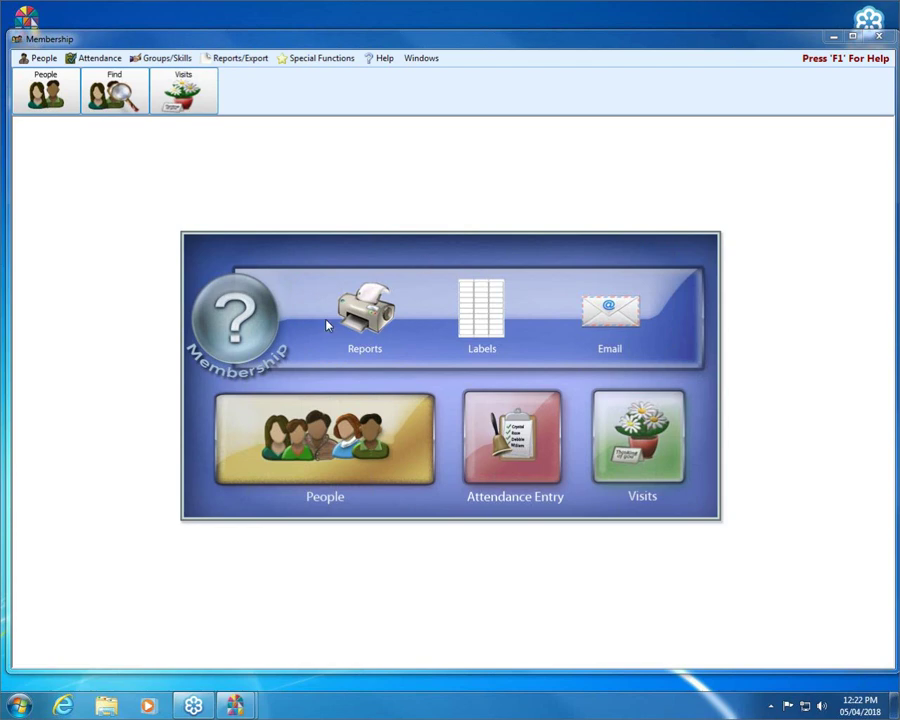
Start a membership report and add the criterion Status Code = 1 (Active Member).
{"action": "left_click", "coordinate": [366, 318]}
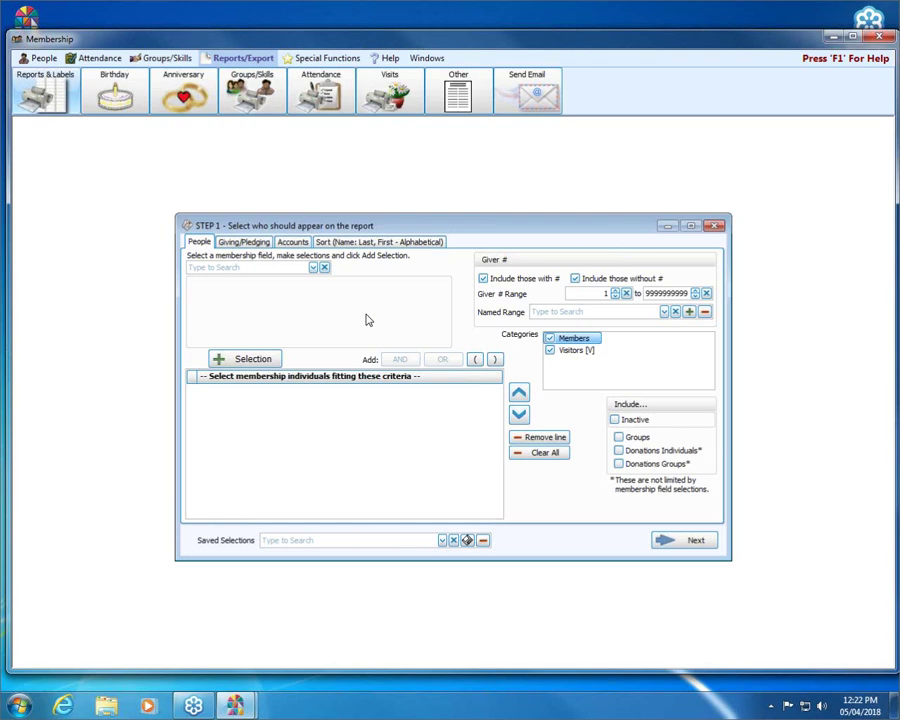
{"action": "left_click", "coordinate": [313, 268]}
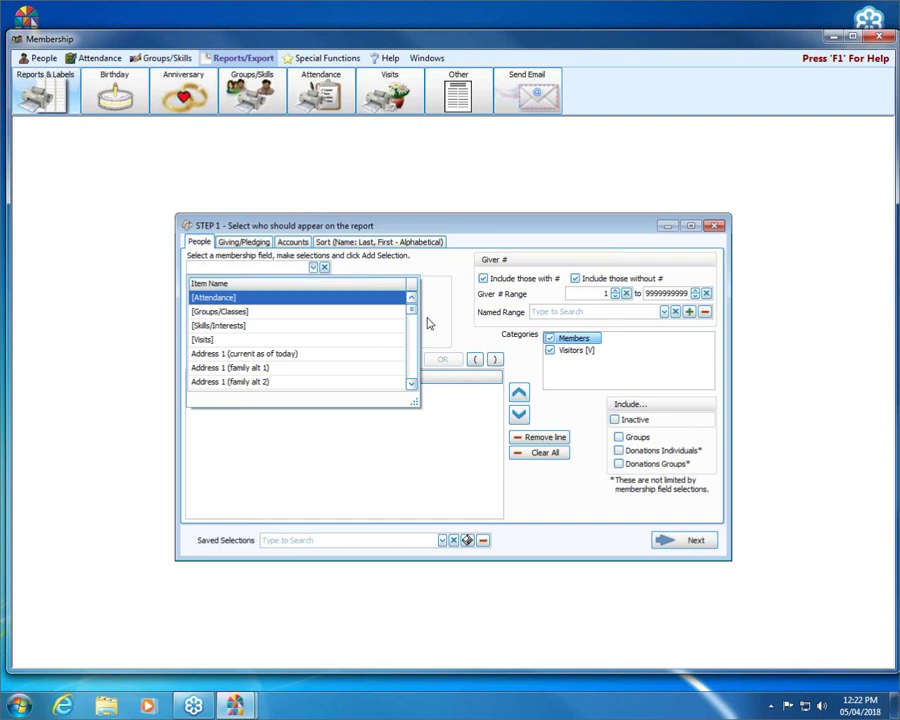
{"action": "left_click_drag", "start_coordinate": [415, 315], "coordinate": [412, 367]}
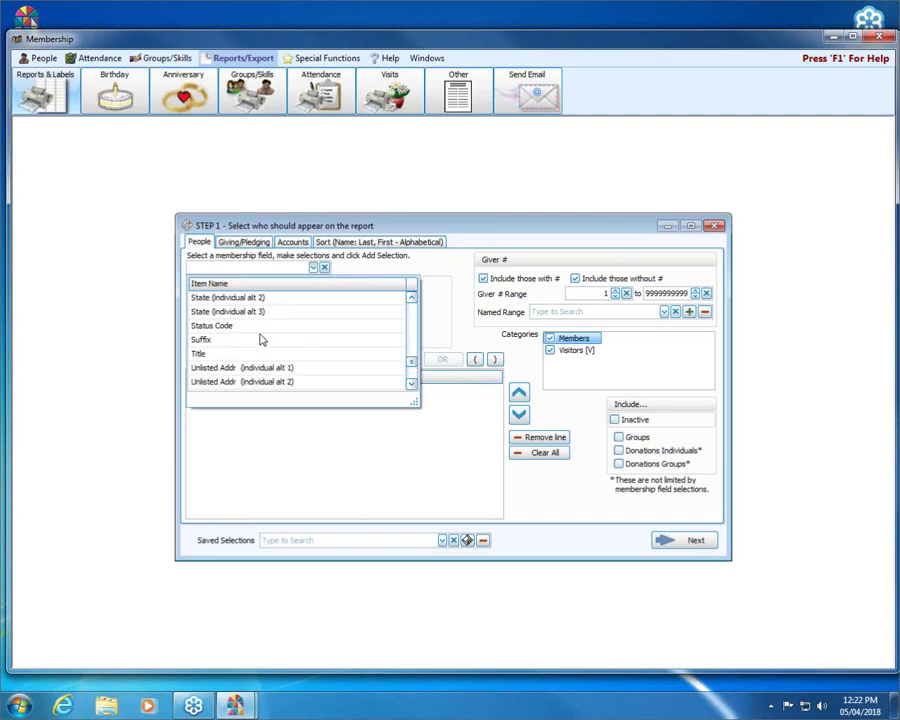
{"action": "left_click", "coordinate": [224, 326]}
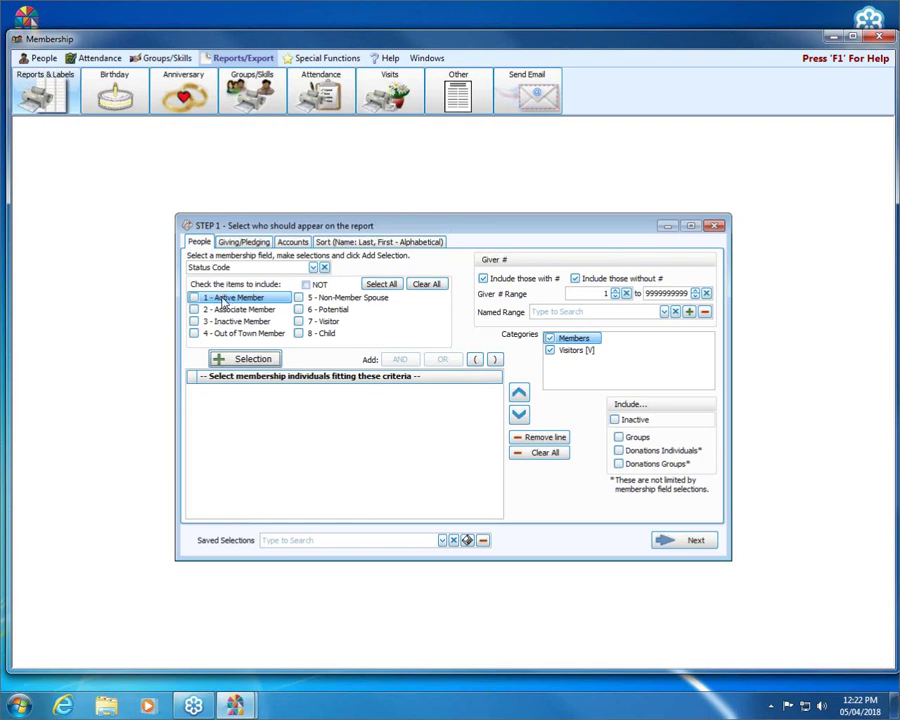
{"action": "left_click", "coordinate": [223, 300]}
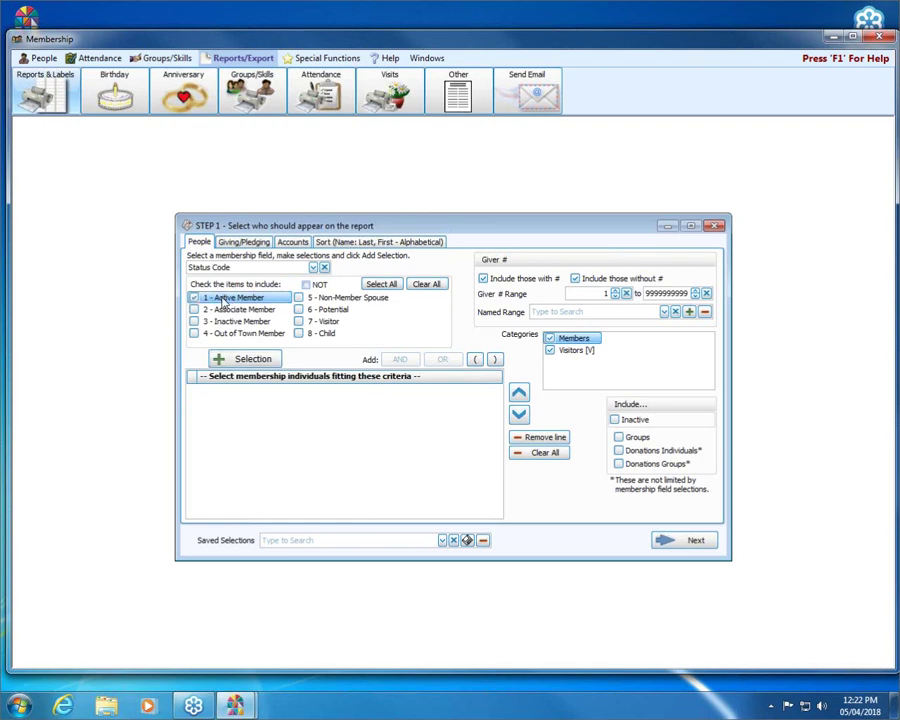
{"action": "left_click", "coordinate": [243, 359]}
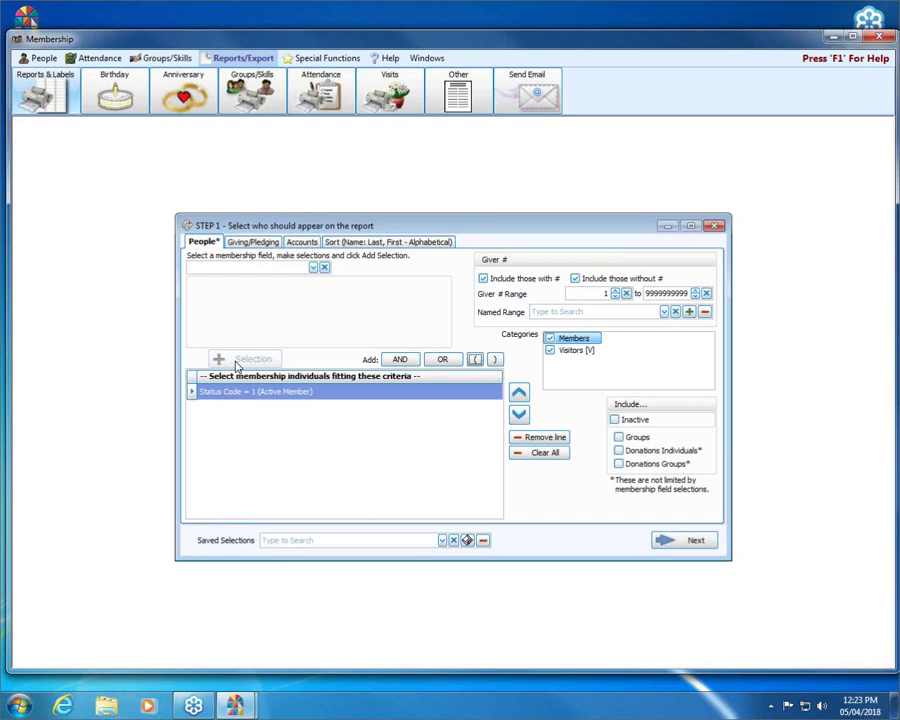
Append AND, an opening parenthesis, and the condition Age greater than 18.
{"action": "left_click", "coordinate": [408, 360]}
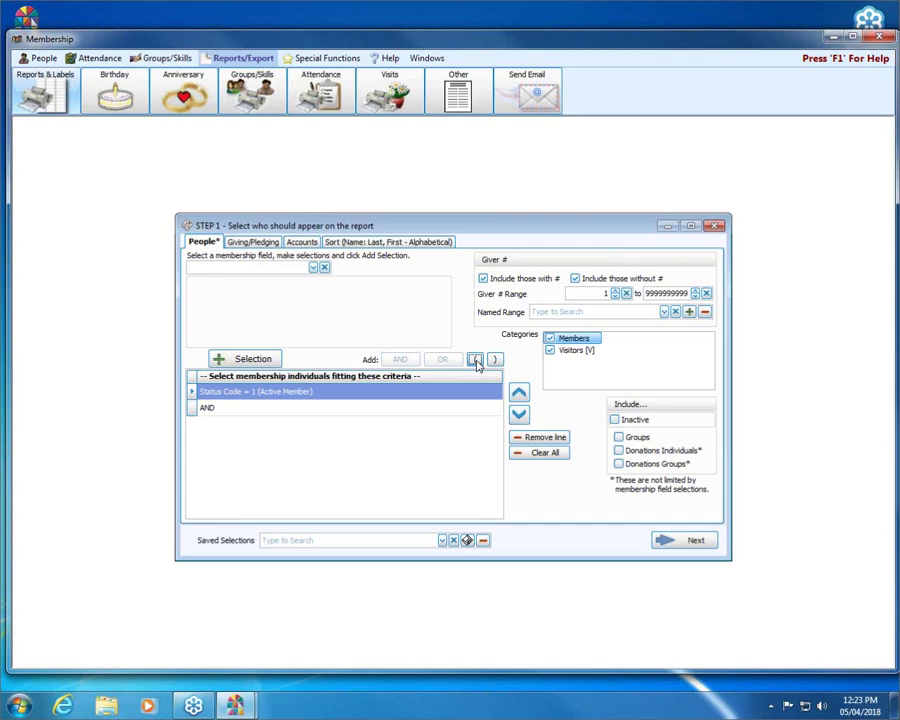
{"action": "left_click", "coordinate": [475, 359]}
{"action": "left_click", "coordinate": [313, 268]}
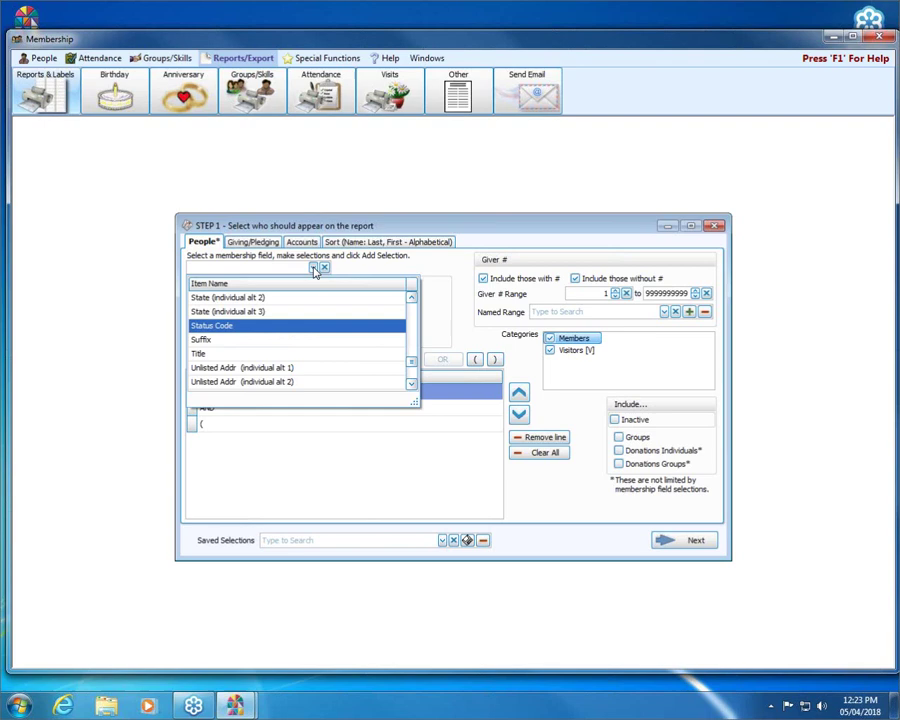
{"action": "left_click_drag", "start_coordinate": [413, 361], "coordinate": [411, 318]}
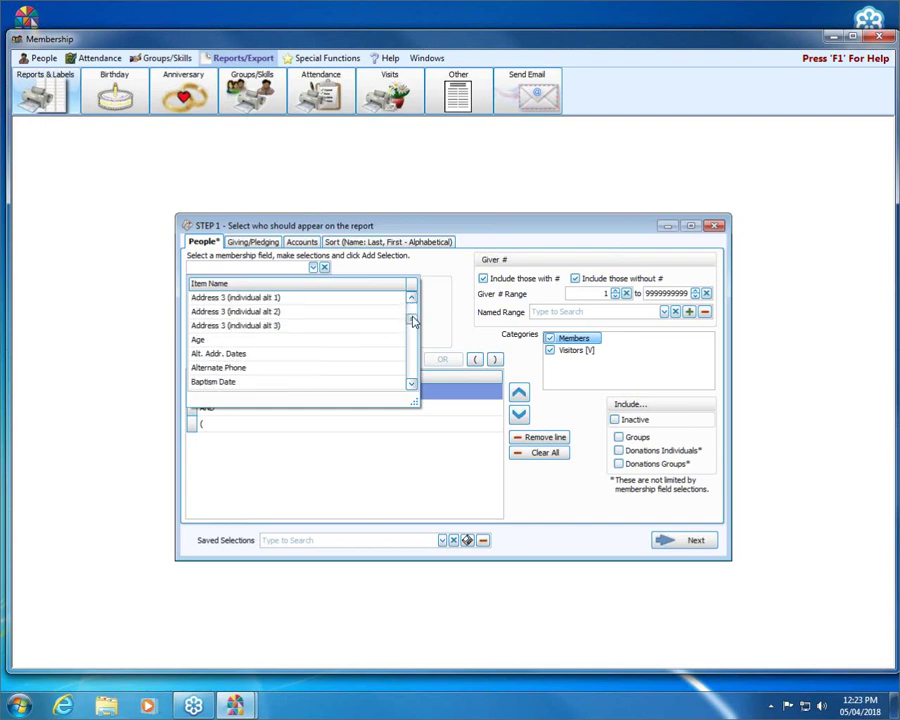
{"action": "left_click", "coordinate": [228, 340]}
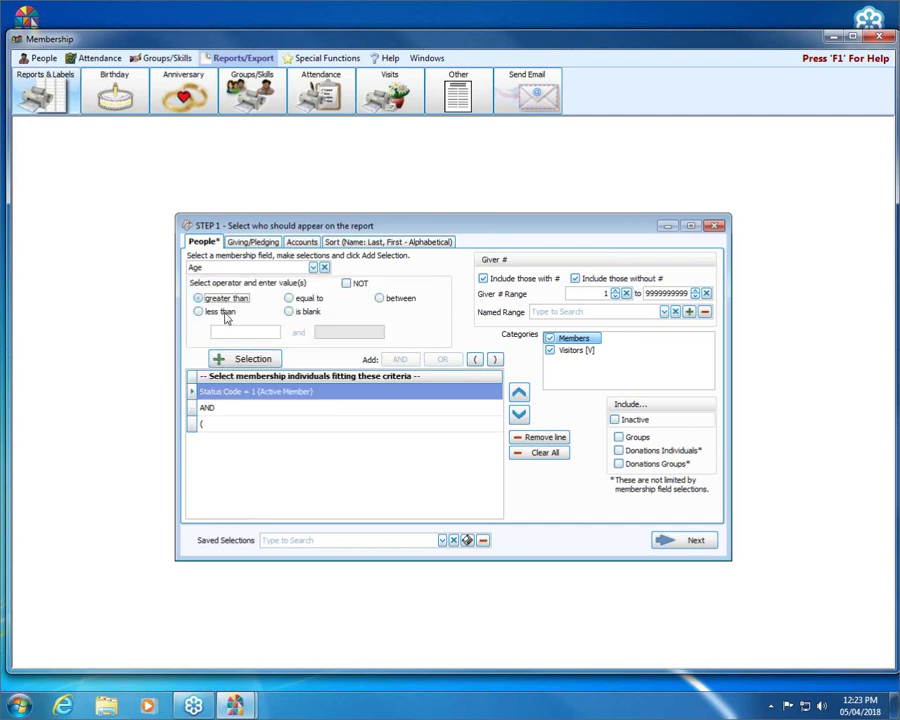
{"action": "left_click", "coordinate": [236, 331]}
{"action": "type", "text": "18"}
{"action": "left_click", "coordinate": [240, 360]}
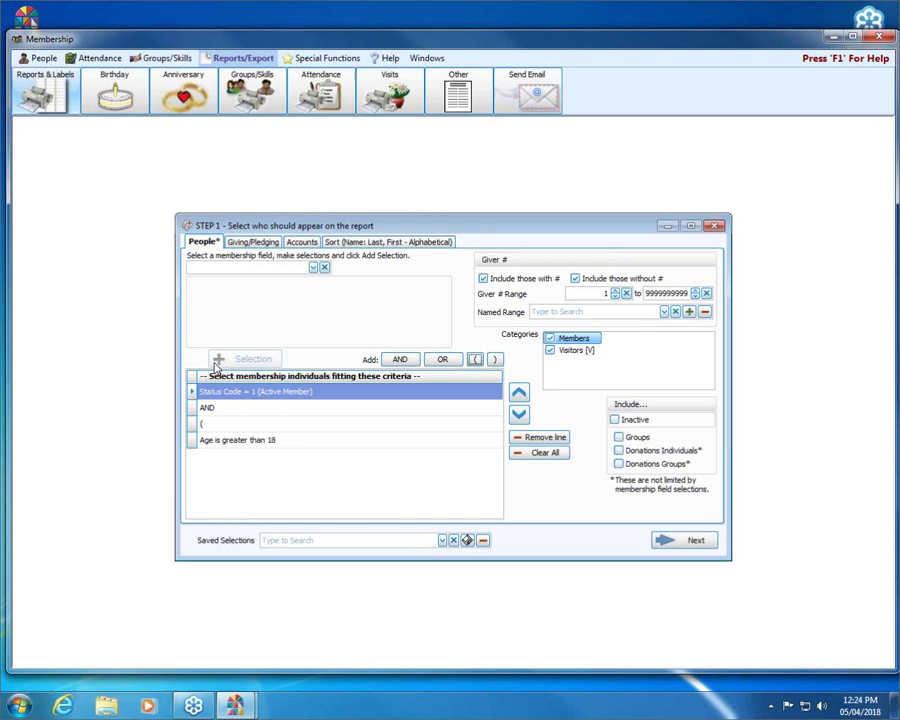
Add OR Family Relation = A (Adult), then close the parenthesis.
{"action": "left_click", "coordinate": [443, 360]}
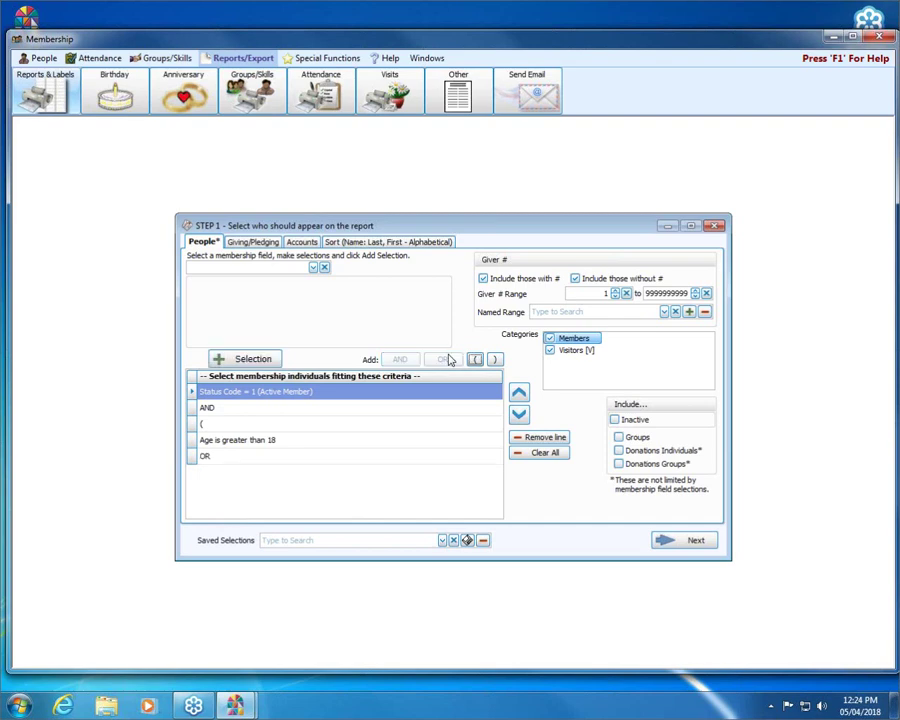
{"action": "left_click", "coordinate": [313, 268]}
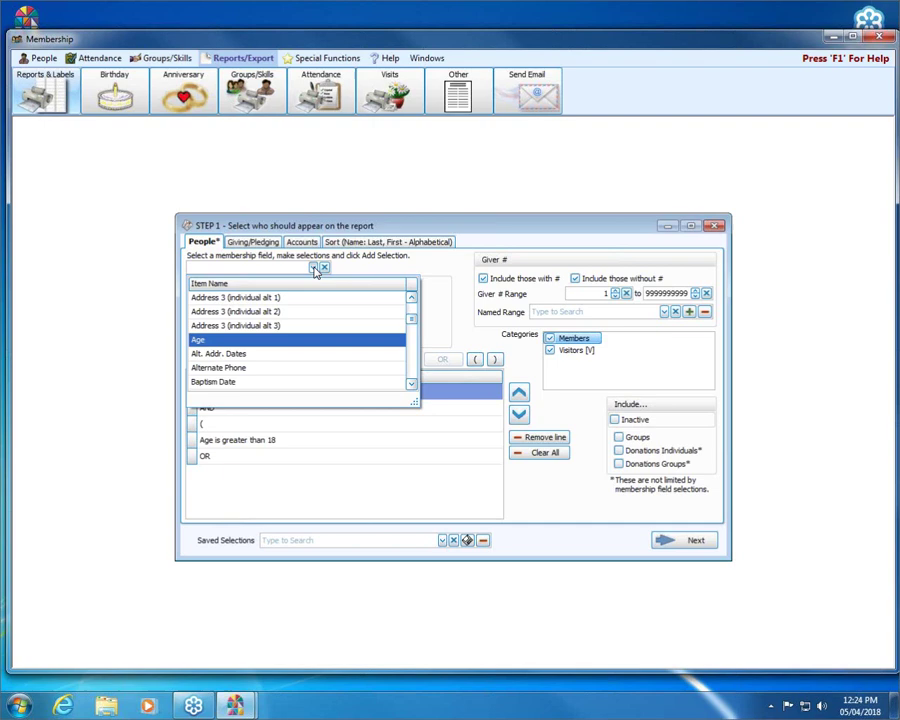
{"action": "type", "text": "family "}
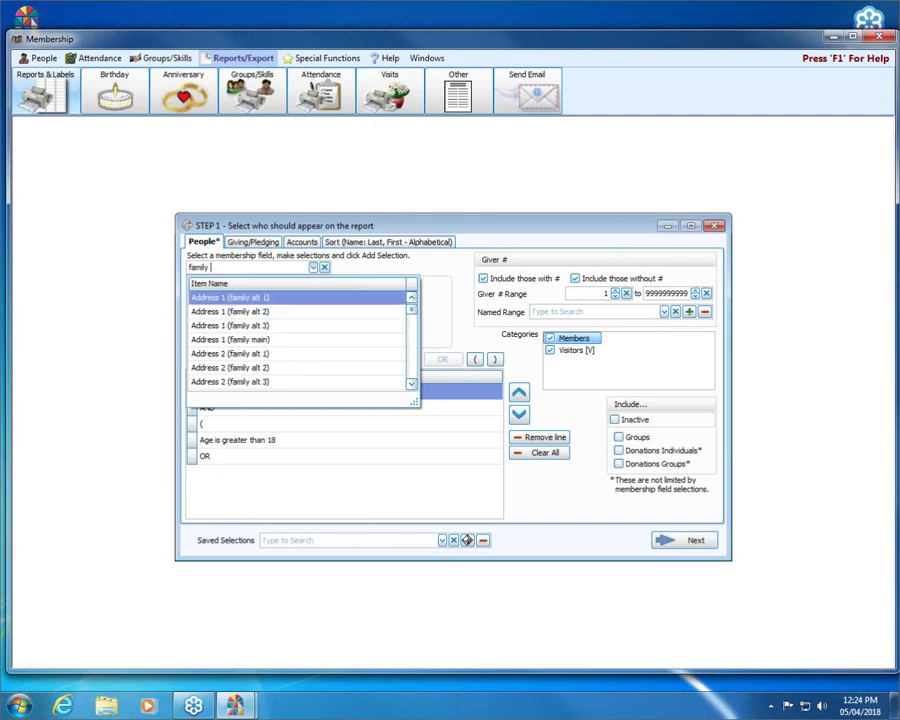
{"action": "type", "text": "re"}
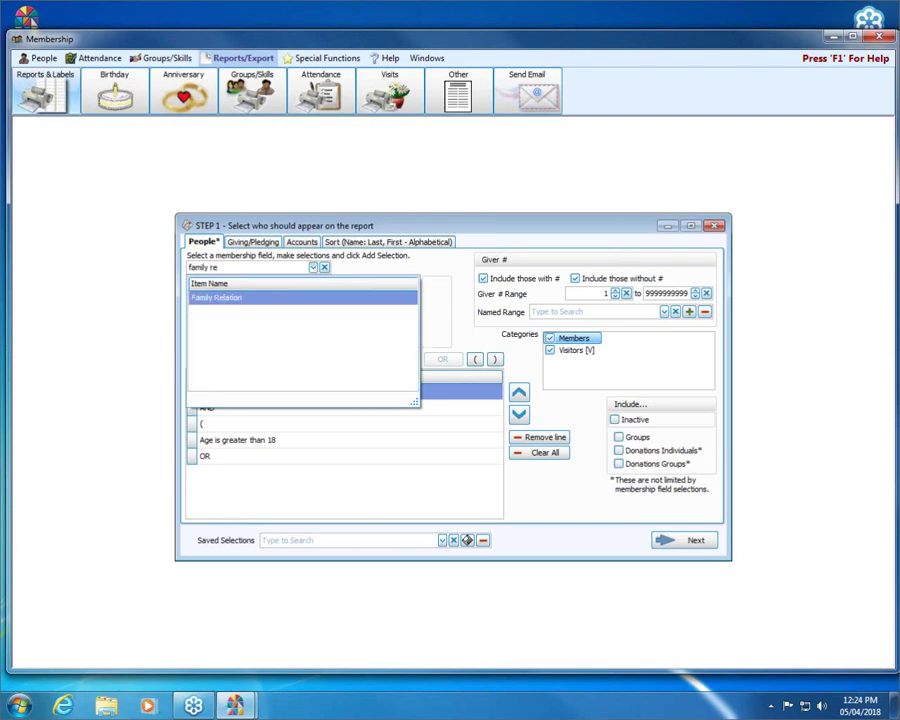
{"action": "key", "text": "Return"}
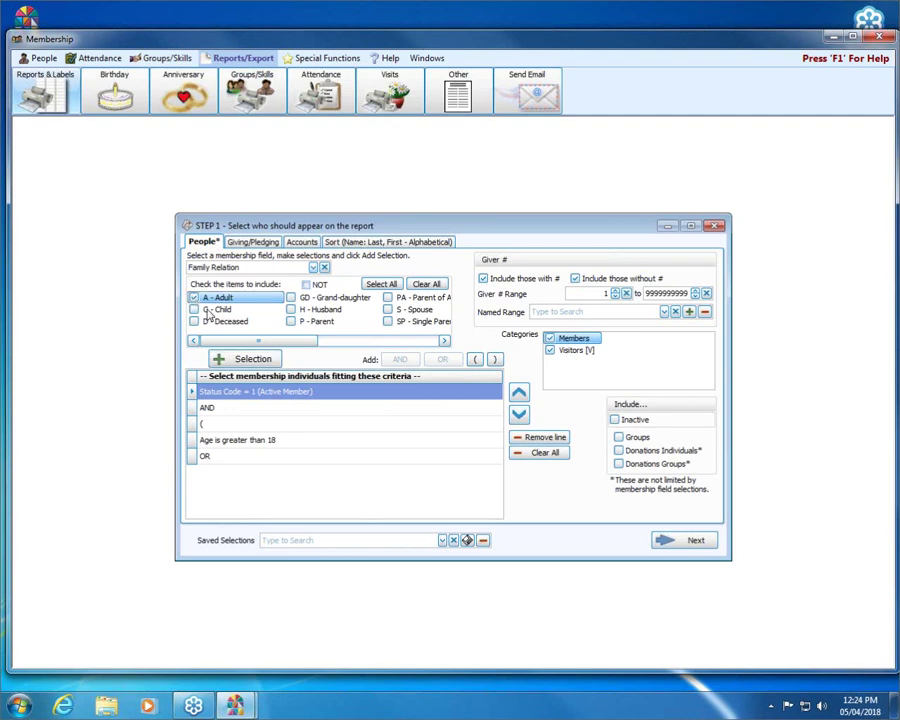
{"action": "left_click", "coordinate": [247, 358]}
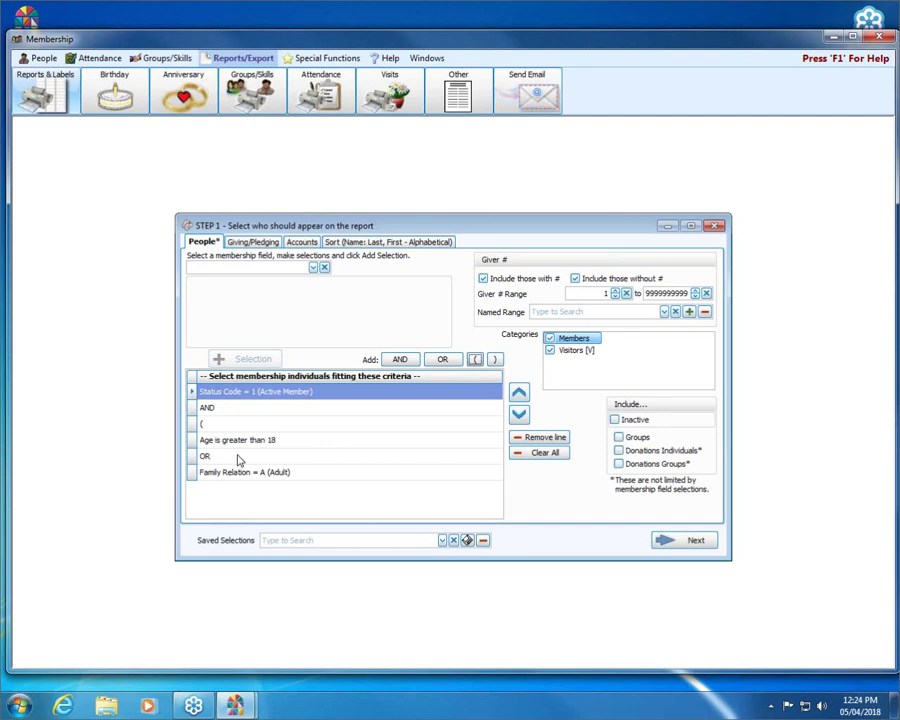
{"action": "left_click", "coordinate": [494, 360]}
Limit the report to people who gave.
{"action": "left_click", "coordinate": [266, 246]}
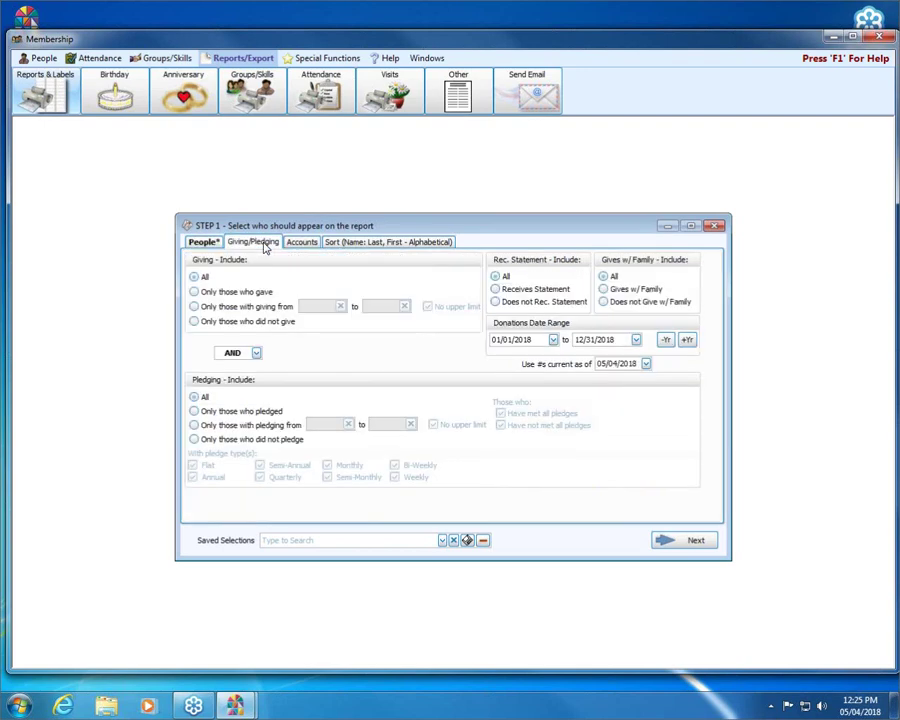
{"action": "left_click", "coordinate": [253, 323]}
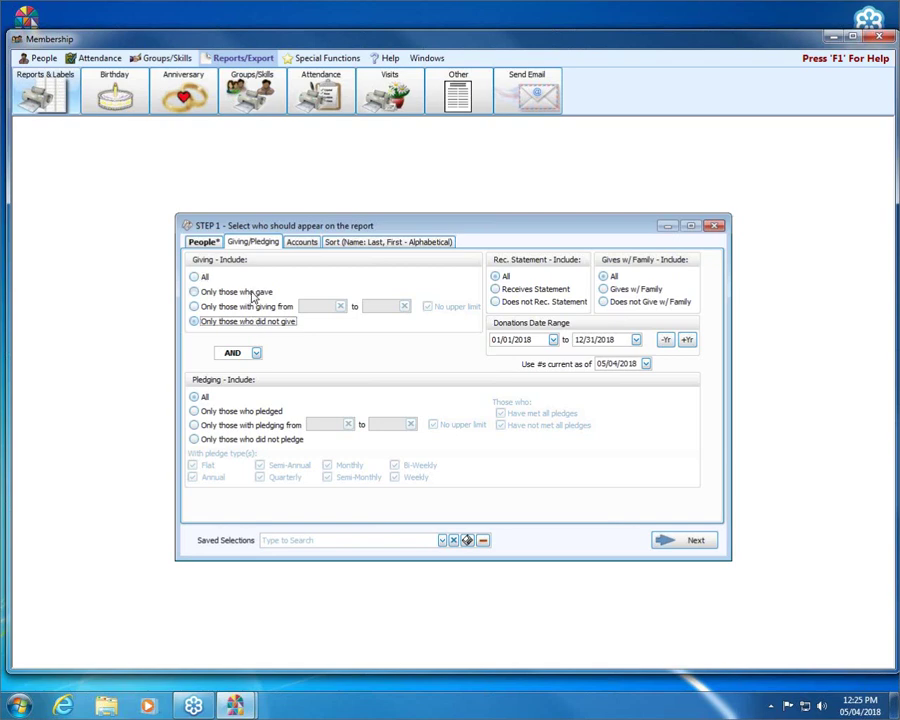
{"action": "left_click", "coordinate": [252, 293]}
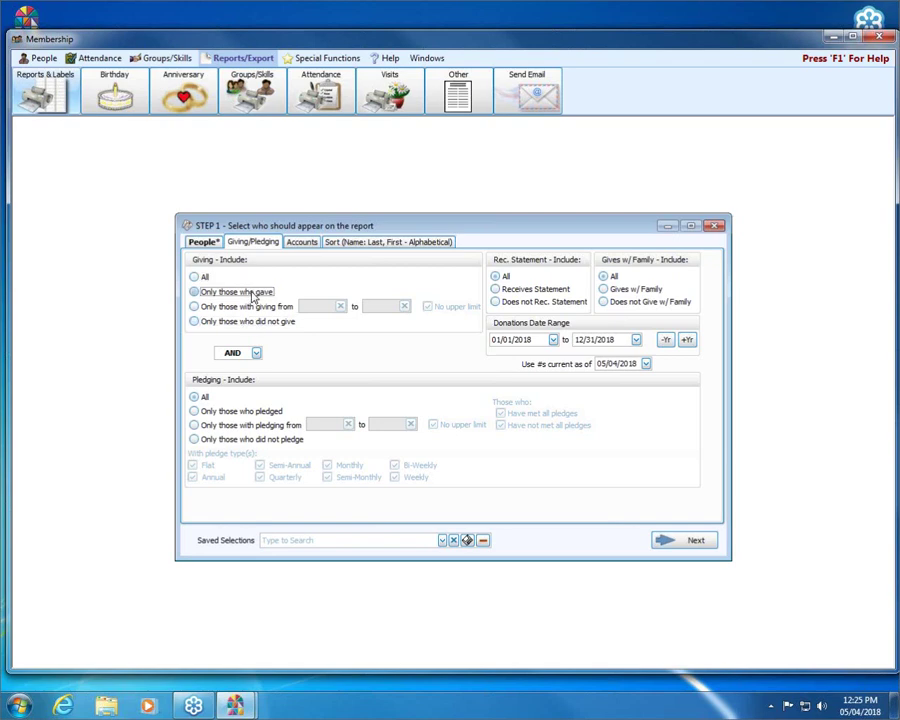
Restrict the selected accounts to 103 - Building Fund and view the sort settings.
{"action": "left_click", "coordinate": [309, 246]}
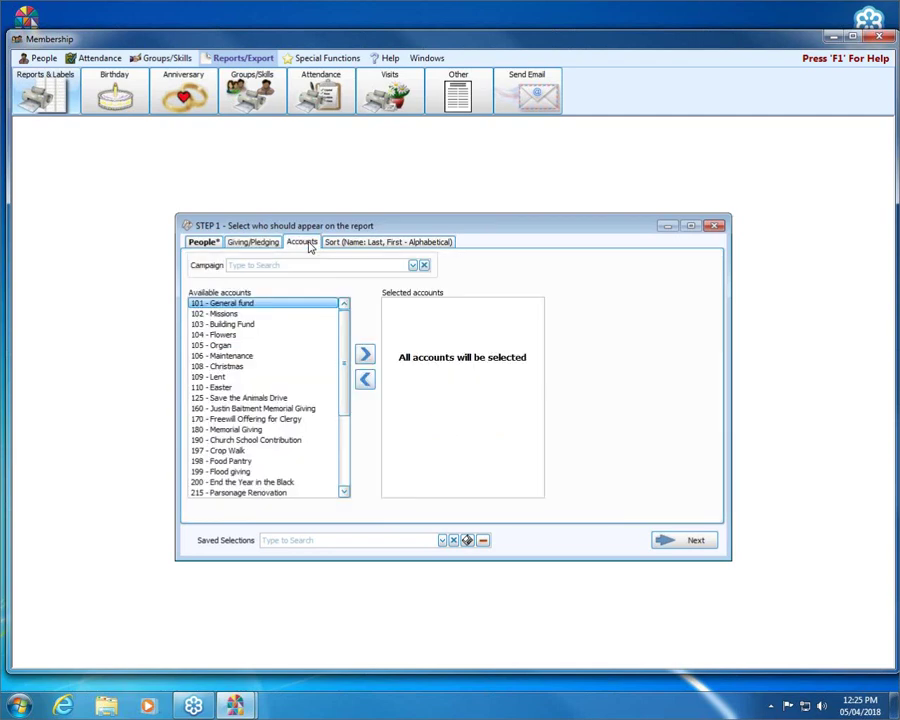
{"action": "left_click", "coordinate": [248, 330]}
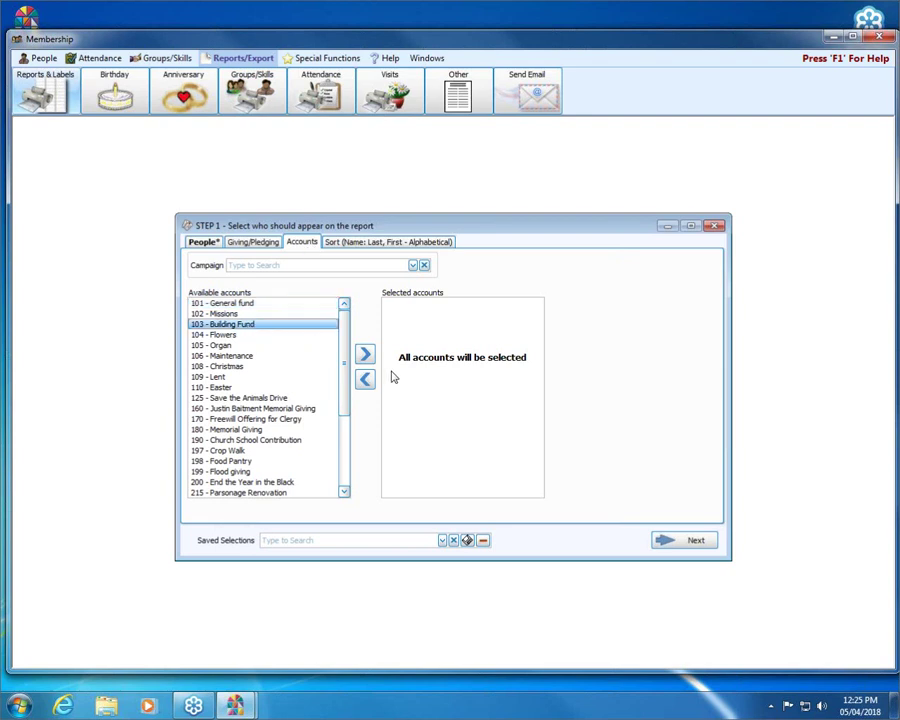
{"action": "left_click", "coordinate": [365, 356]}
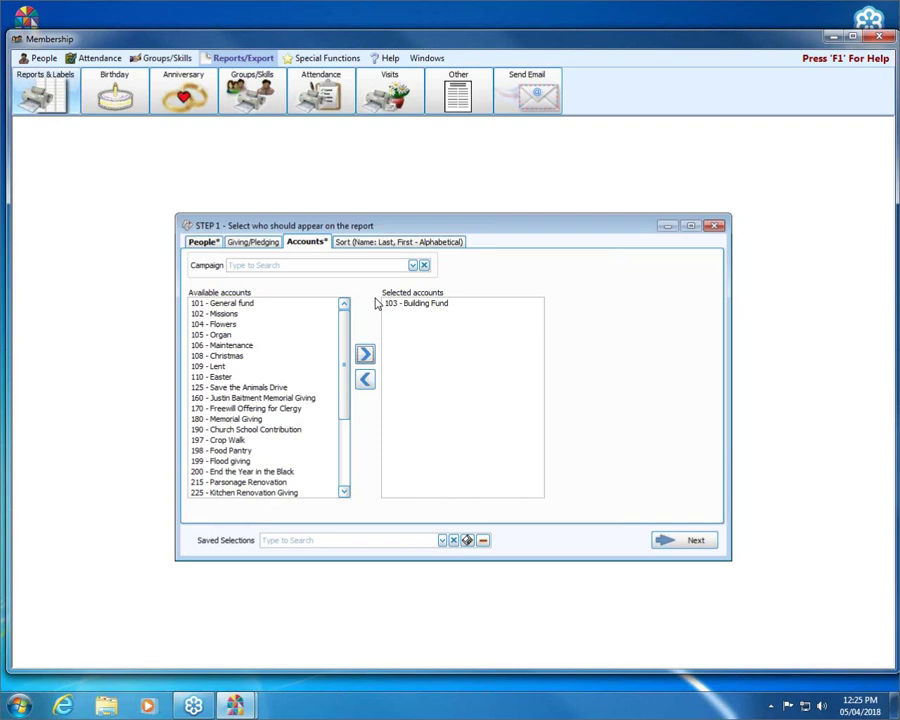
{"action": "left_click", "coordinate": [371, 244]}
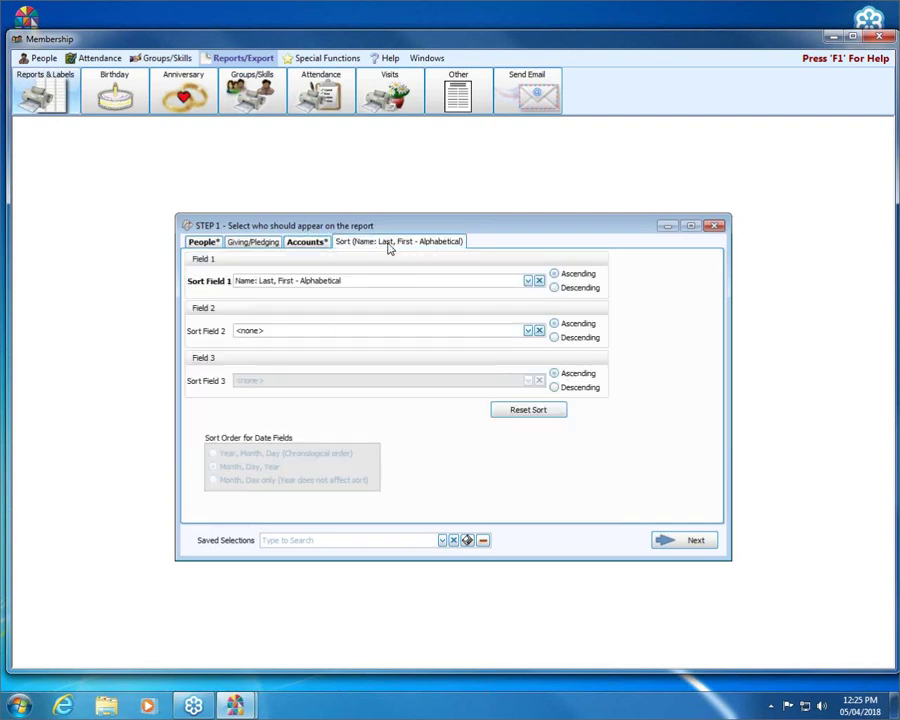
{"action": "left_click", "coordinate": [529, 282]}
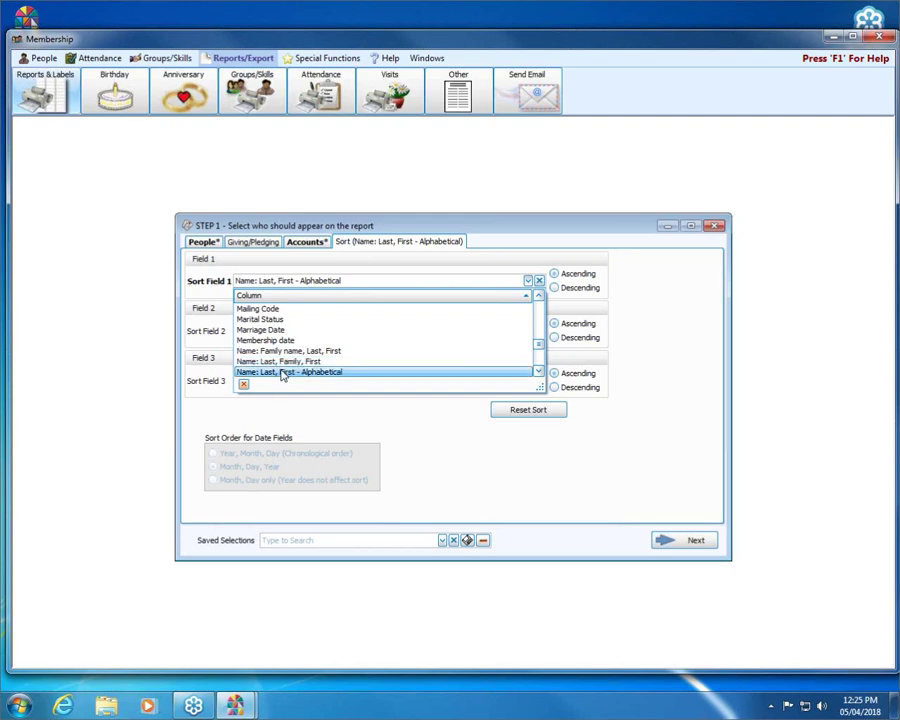
{"action": "left_click", "coordinate": [283, 372]}
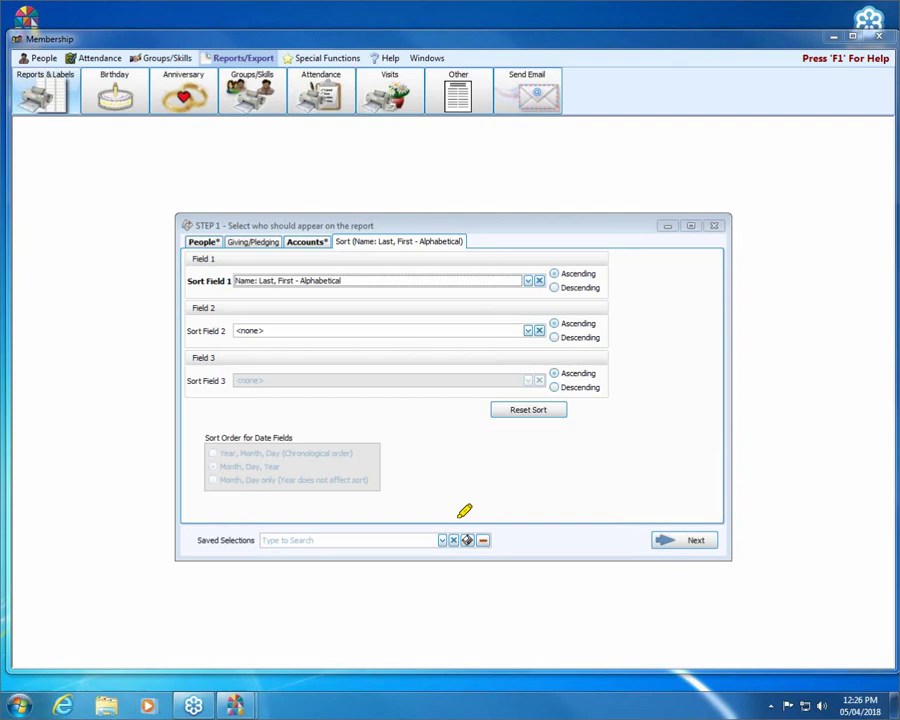
Save the current selections under the name 'active adults gave to build fund'.
{"action": "mouse_move", "coordinate": [495, 524]}
{"action": "left_mouse_down"}
{"action": "mouse_move", "coordinate": [364, 513]}
{"action": "mouse_move", "coordinate": [196, 519]}
{"action": "mouse_move", "coordinate": [239, 565]}
{"action": "mouse_move", "coordinate": [484, 545]}
{"action": "mouse_move", "coordinate": [510, 514]}
{"action": "left_mouse_up"}
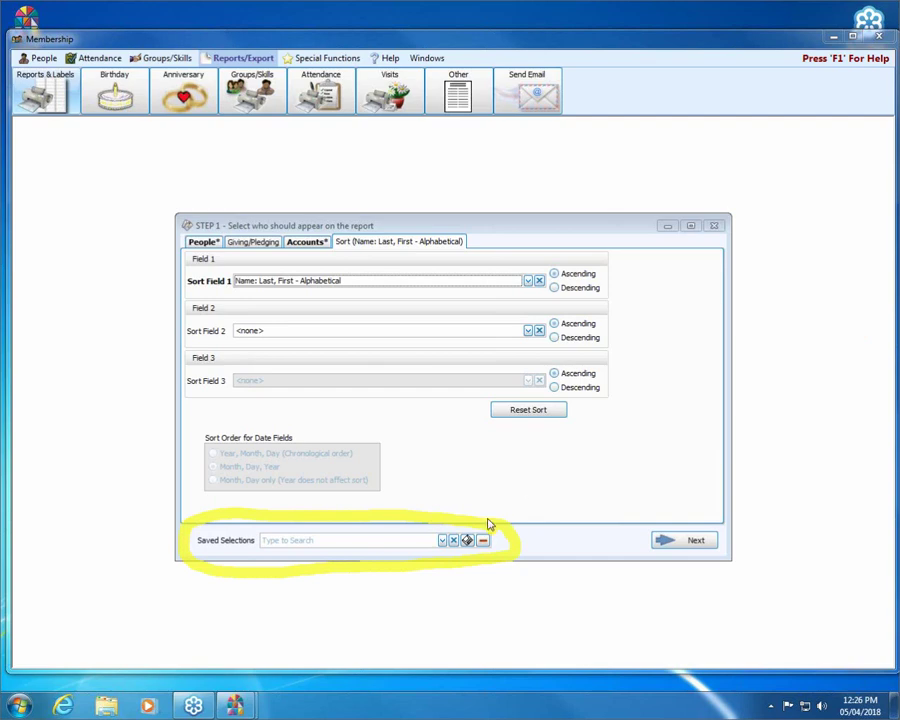
{"action": "left_click", "coordinate": [467, 540]}
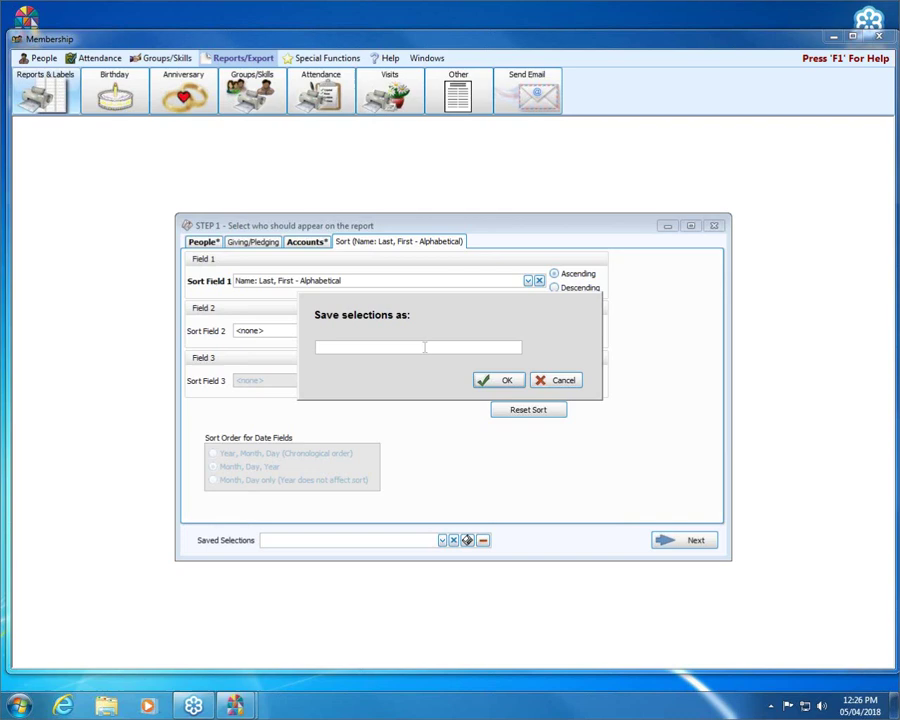
{"action": "type", "text": "act"}
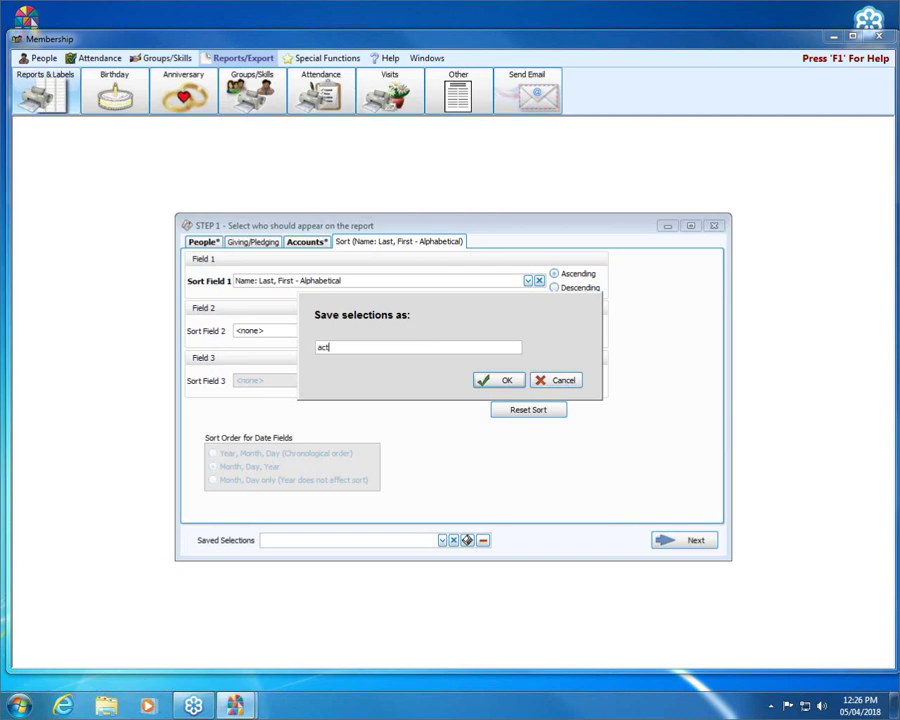
{"action": "type", "text": "ive adults gave to build fund"}
{"action": "left_click", "coordinate": [489, 382]}
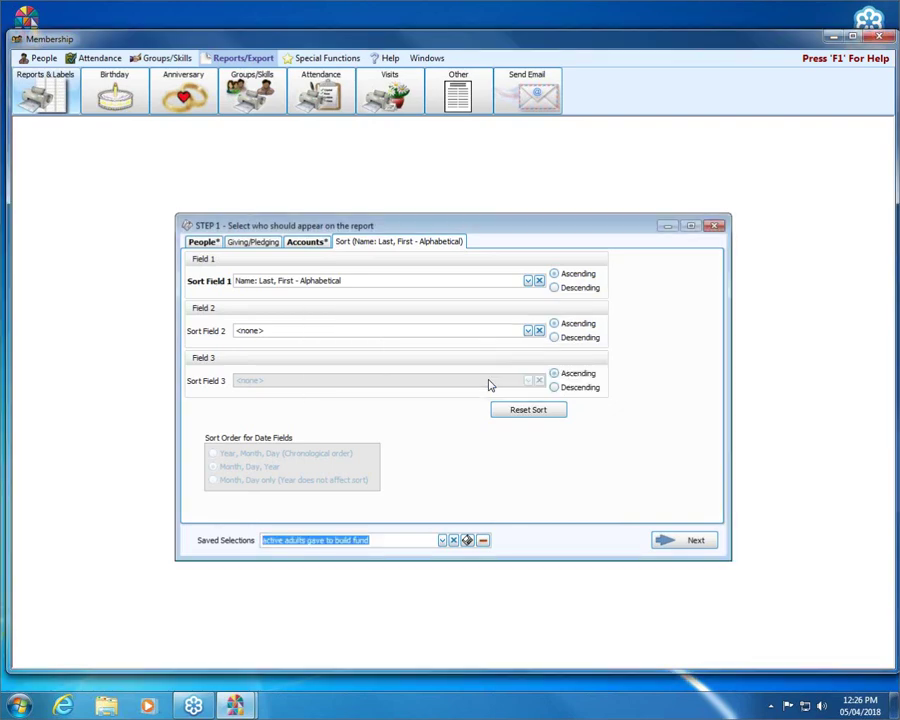
Advance to Step 2, the layout step listing the three matching people.
{"action": "left_click", "coordinate": [694, 541]}
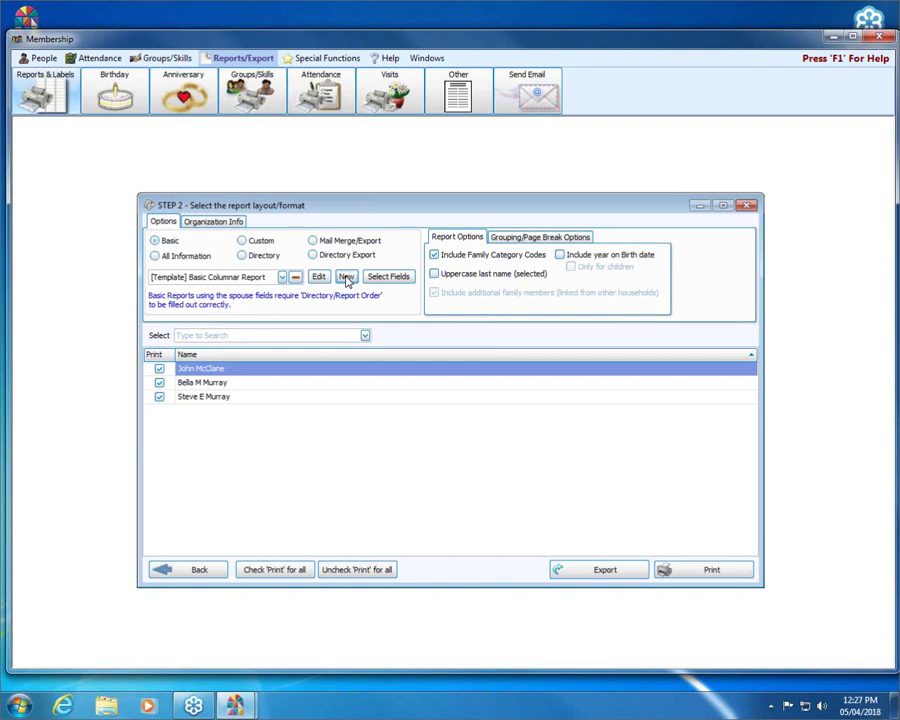
Create a new report layout named 'Total given'.
{"action": "left_click", "coordinate": [346, 278]}
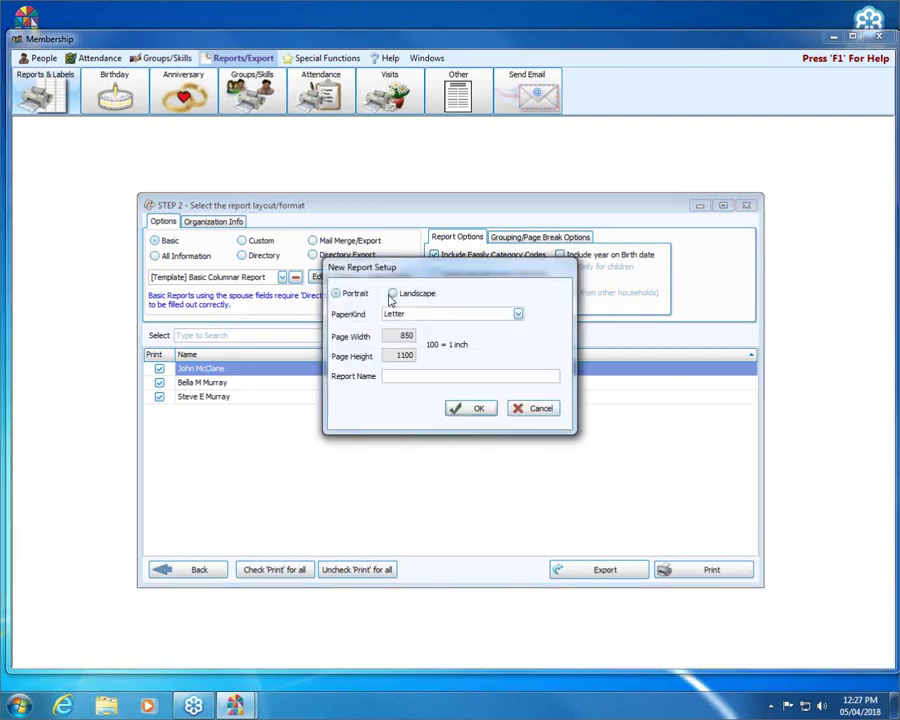
{"action": "type", "text": "Total"}
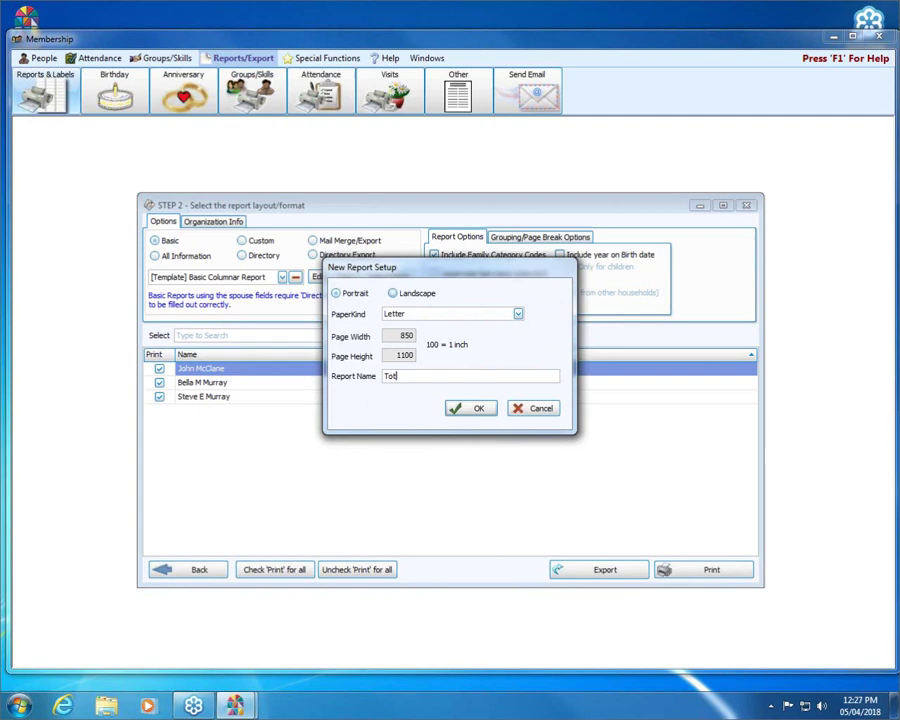
{"action": "type", "text": " givi"}
{"action": "key", "text": "BackSpace"}
{"action": "type", "text": "en"}
{"action": "left_click", "coordinate": [477, 408]}
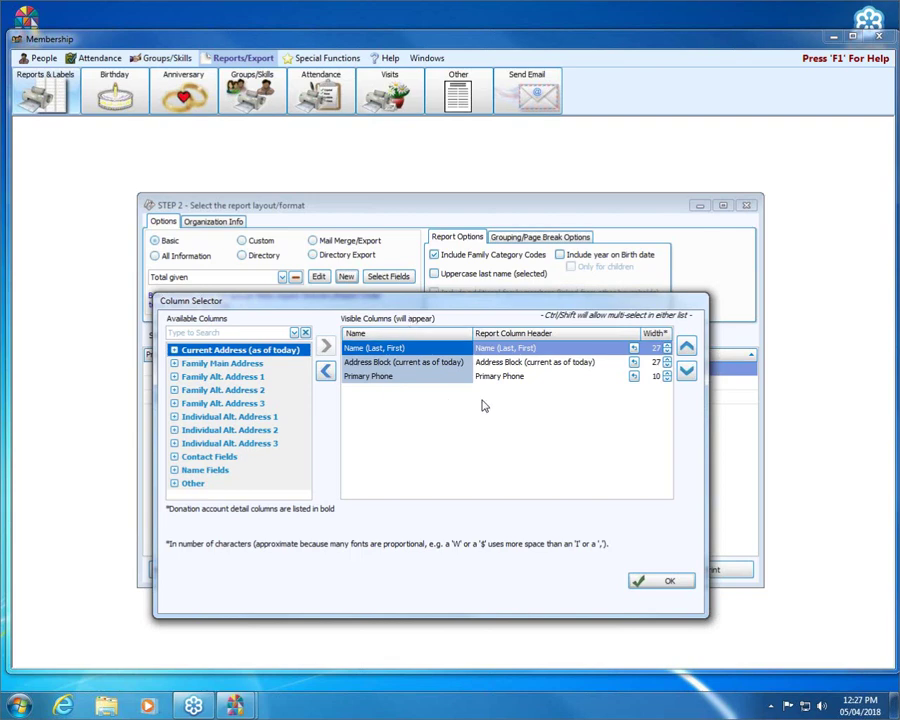
Remove Address Block and Primary Phone columns, and add Donations - Total Given.
{"action": "left_click", "coordinate": [377, 366]}
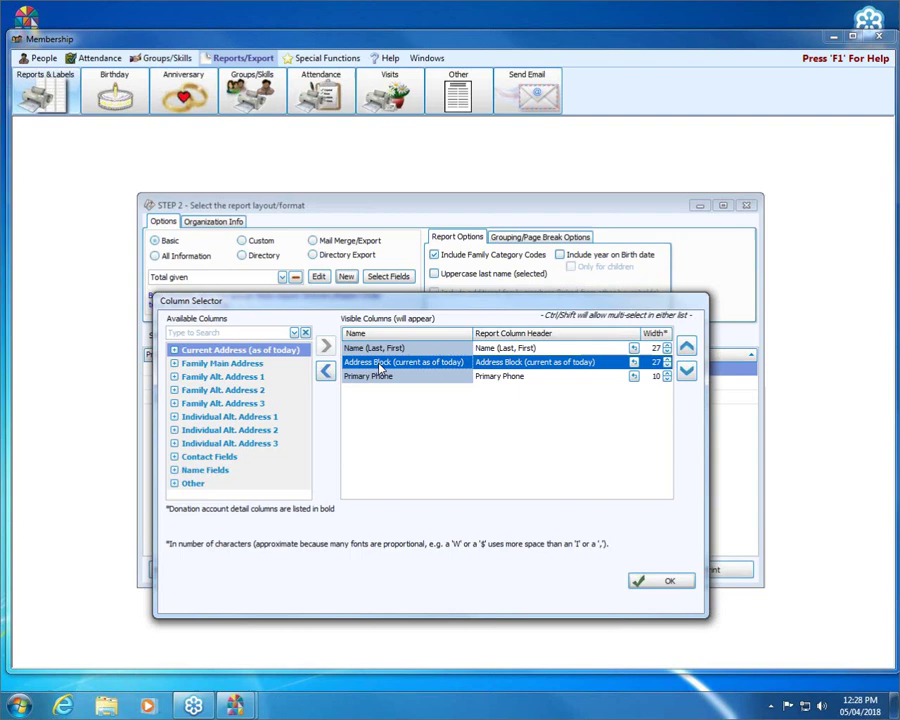
{"action": "double_click", "coordinate": [379, 368]}
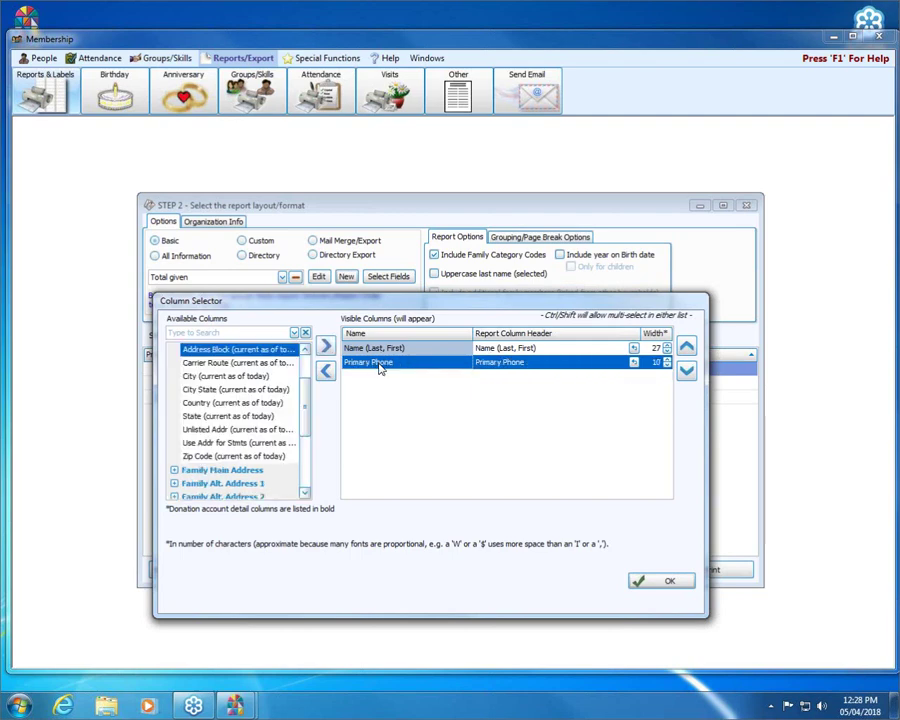
{"action": "left_click", "coordinate": [325, 373]}
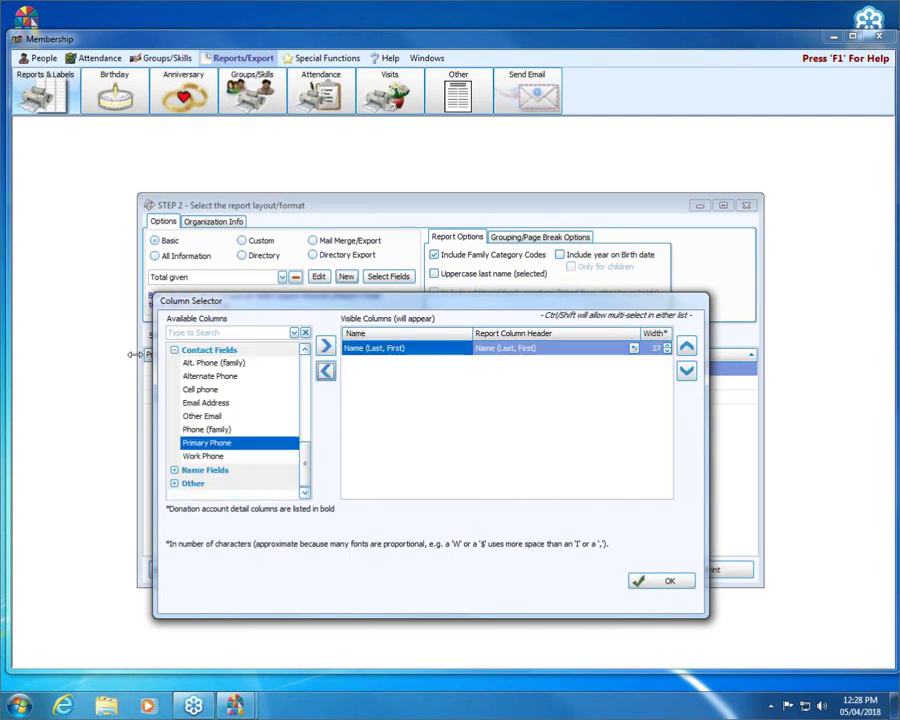
{"action": "left_click", "coordinate": [171, 333]}
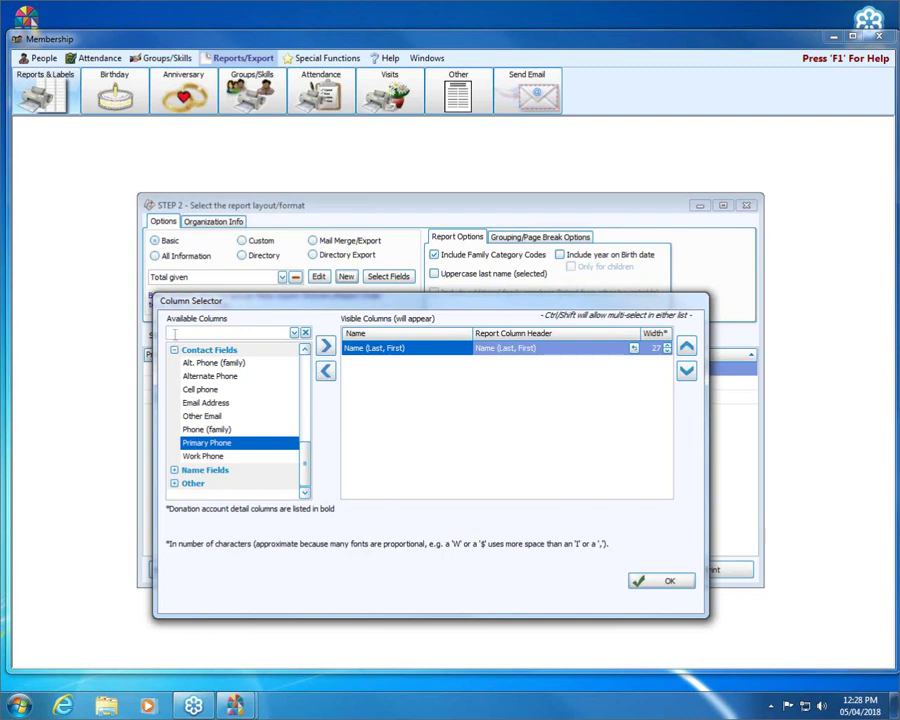
{"action": "type", "text": "total"}
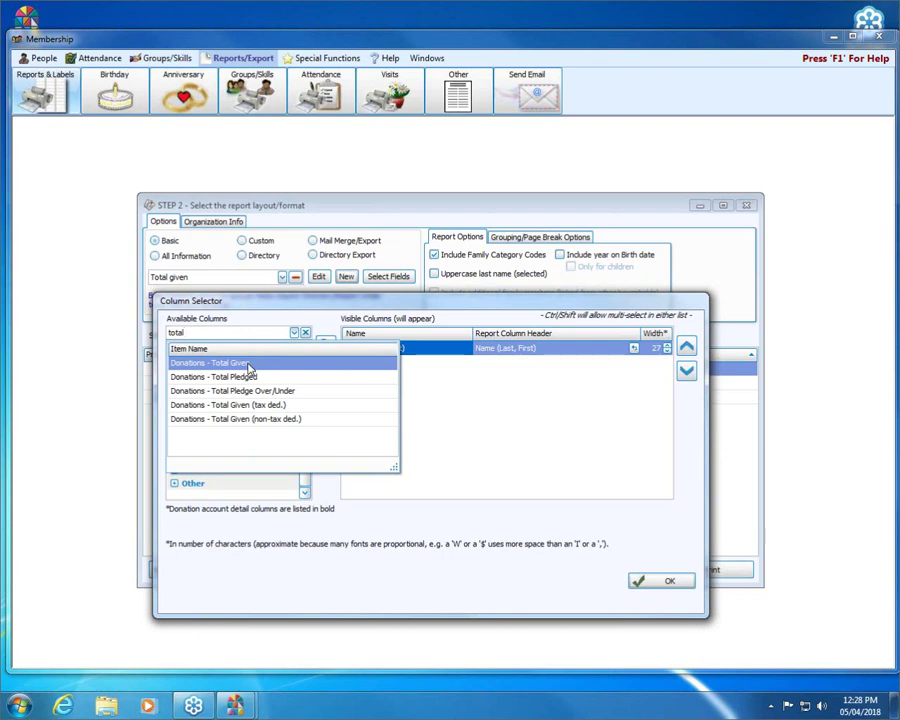
{"action": "left_click", "coordinate": [248, 366]}
{"action": "double_click", "coordinate": [253, 349]}
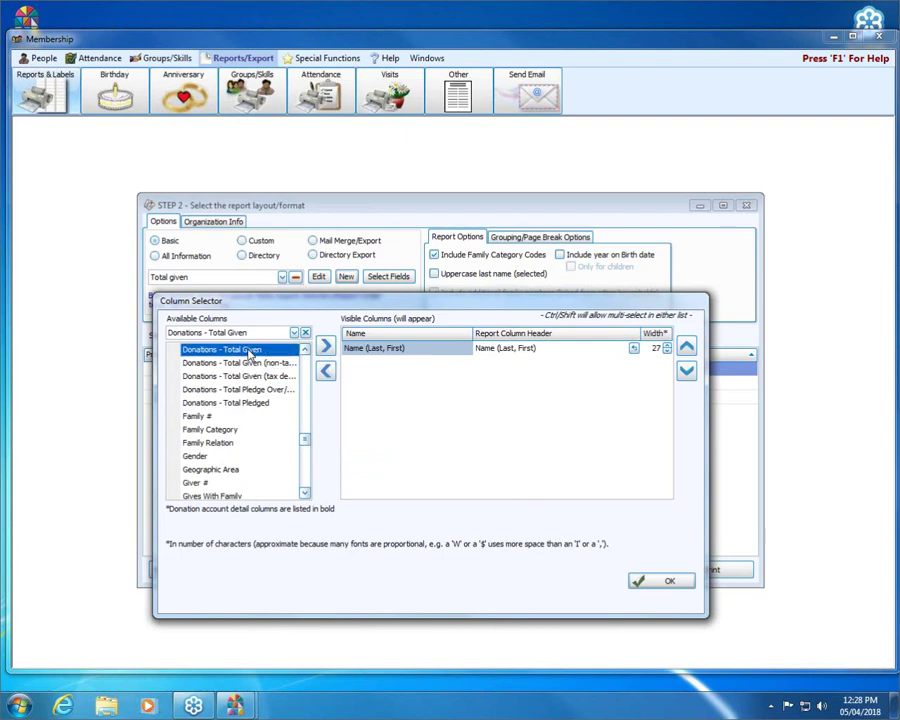
Confirm the columns, choose the Total given layout, and print-preview the report.
{"action": "left_click", "coordinate": [670, 581]}
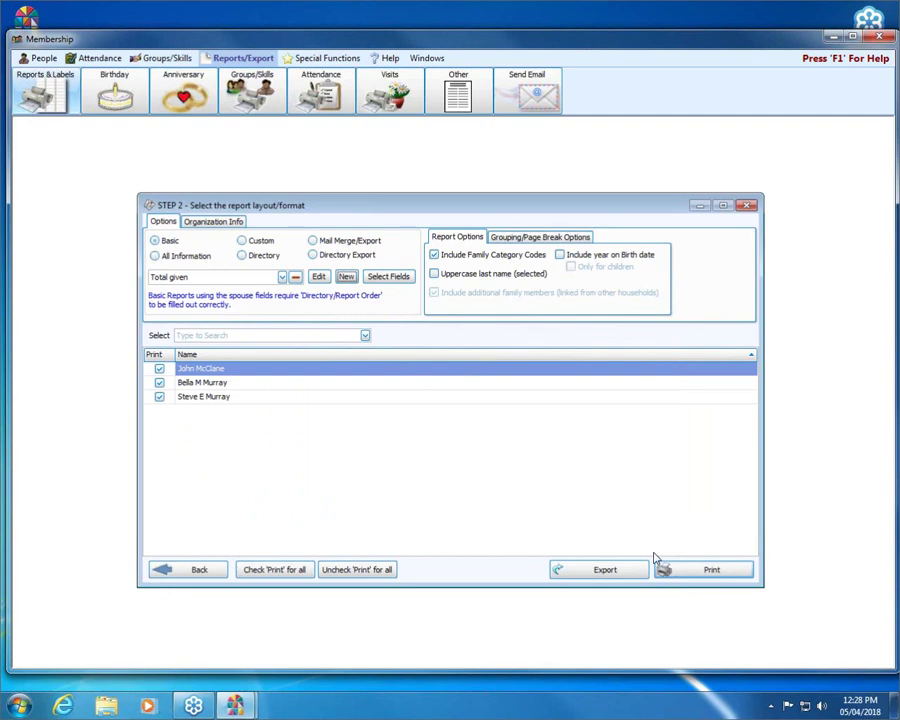
{"action": "left_click", "coordinate": [282, 278]}
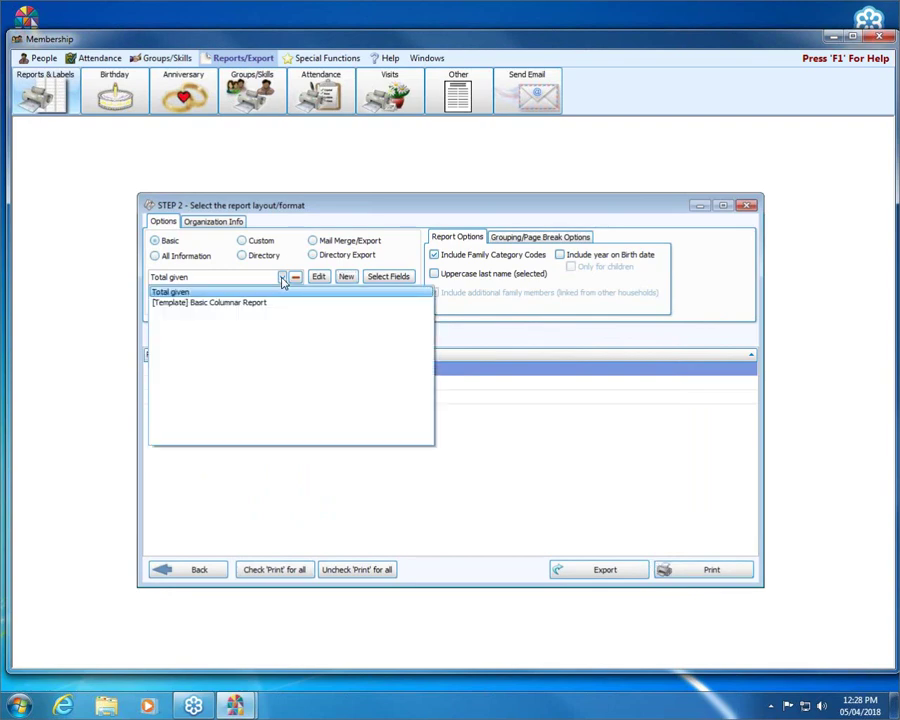
{"action": "left_click", "coordinate": [280, 291]}
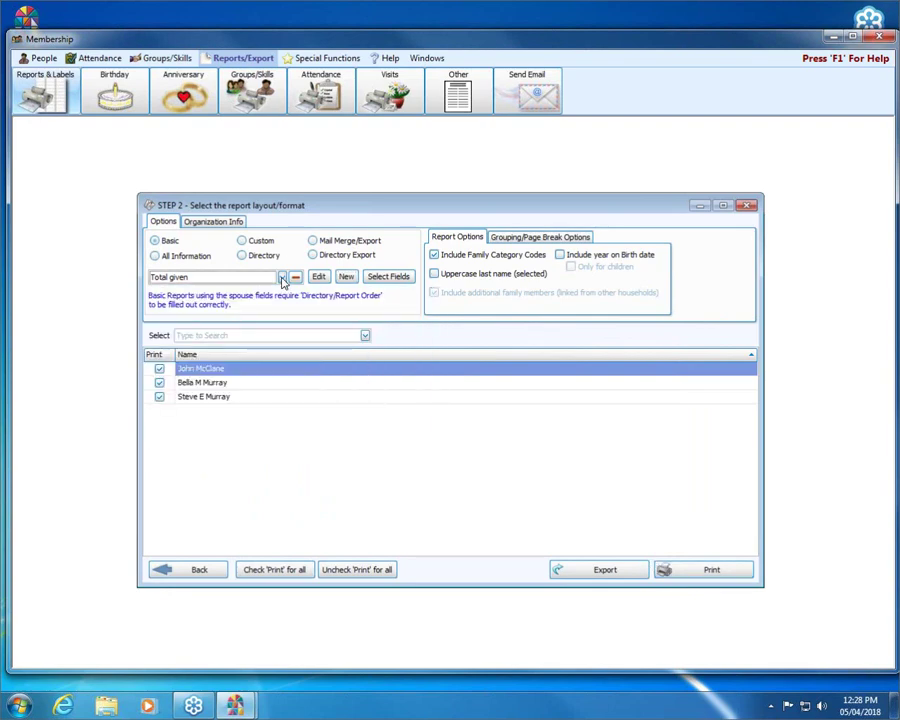
{"action": "left_click", "coordinate": [693, 572]}
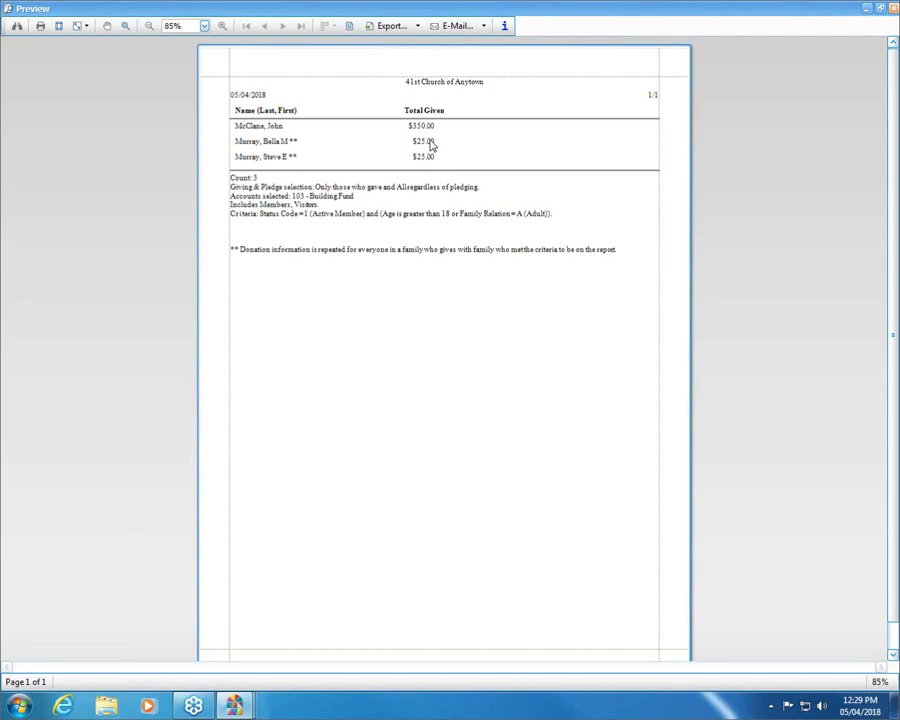
Point out the criteria summary block at the foot of the preview.
{"action": "left_click", "coordinate": [236, 179]}
{"action": "left_click", "coordinate": [253, 181]}
{"action": "left_click", "coordinate": [279, 193]}
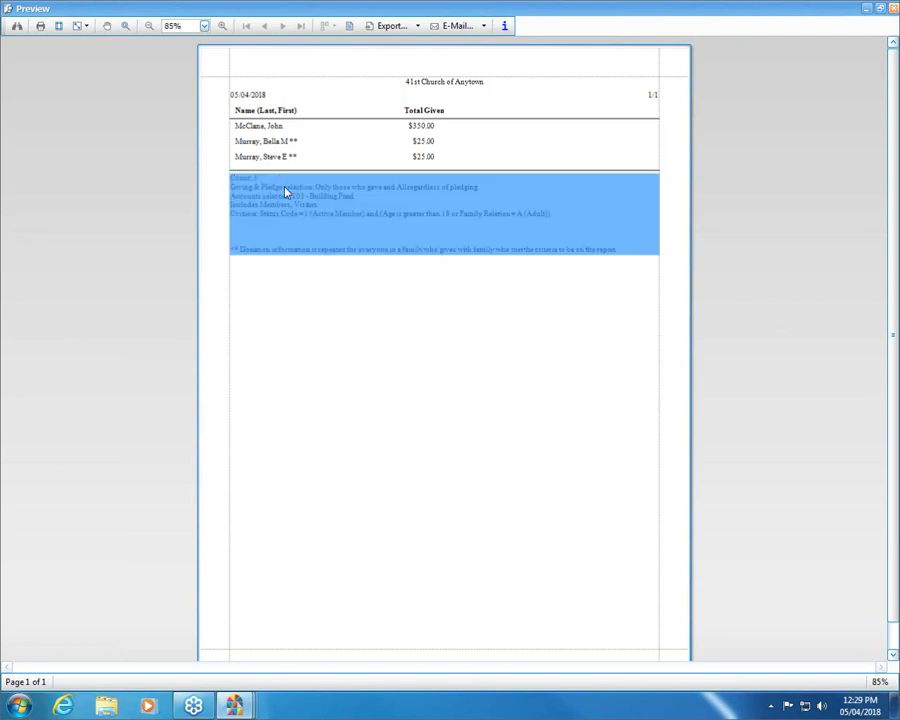
{"action": "left_click", "coordinate": [287, 193]}
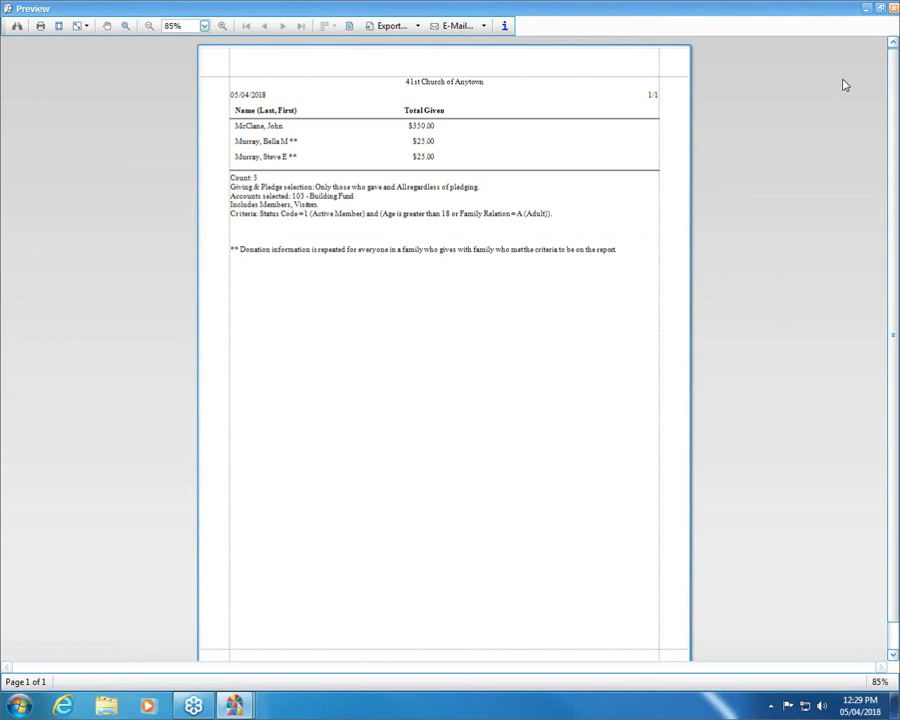
Close the preview and start labels using the saved selection 'active adults gave to build fund'.
{"action": "left_click", "coordinate": [891, 8]}
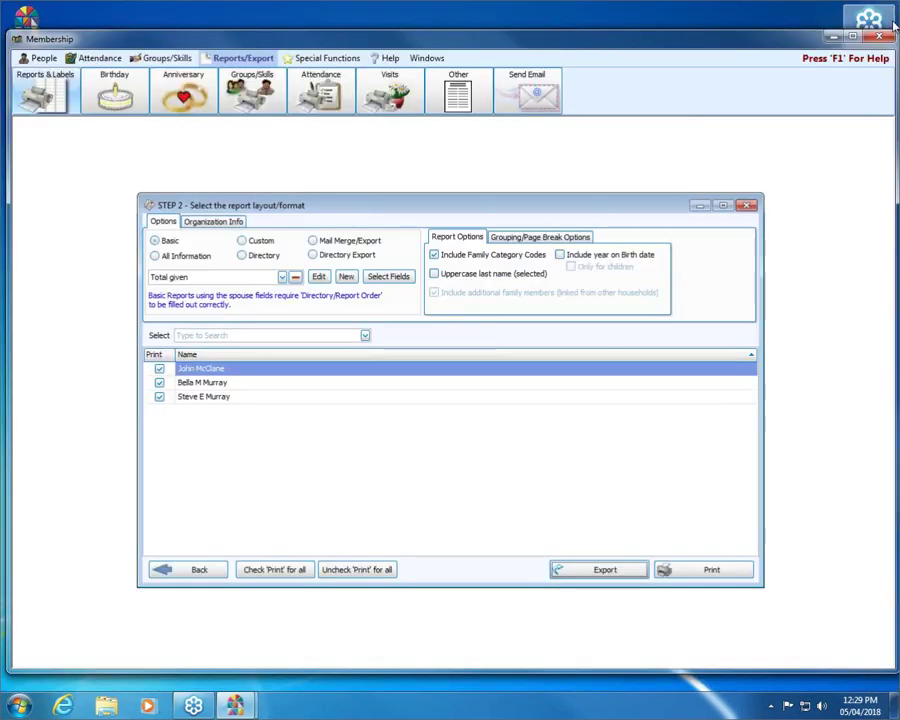
{"action": "left_click", "coordinate": [746, 205]}
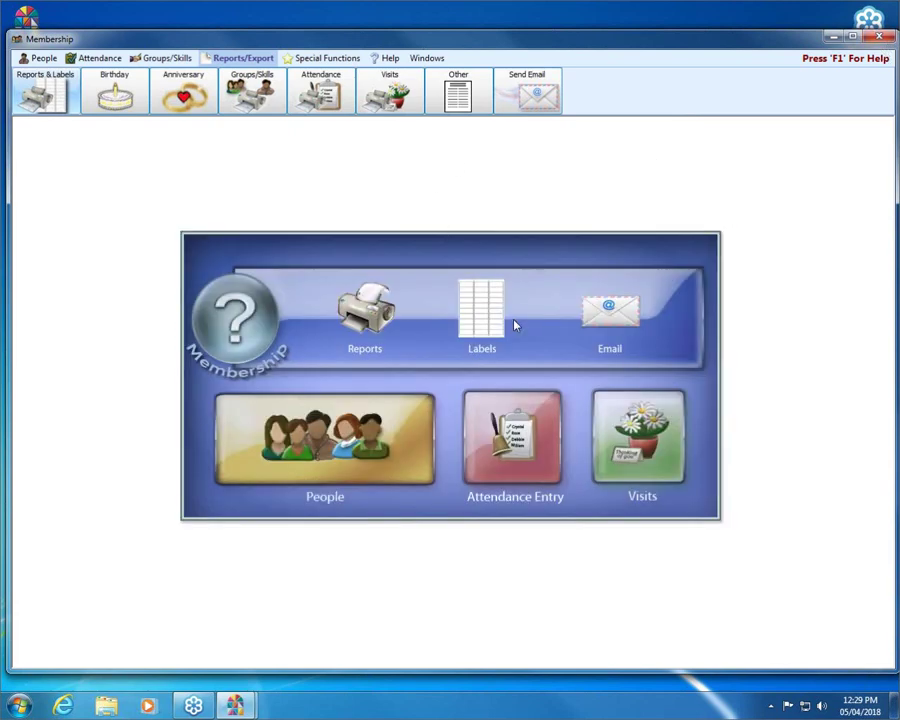
{"action": "left_click", "coordinate": [469, 316]}
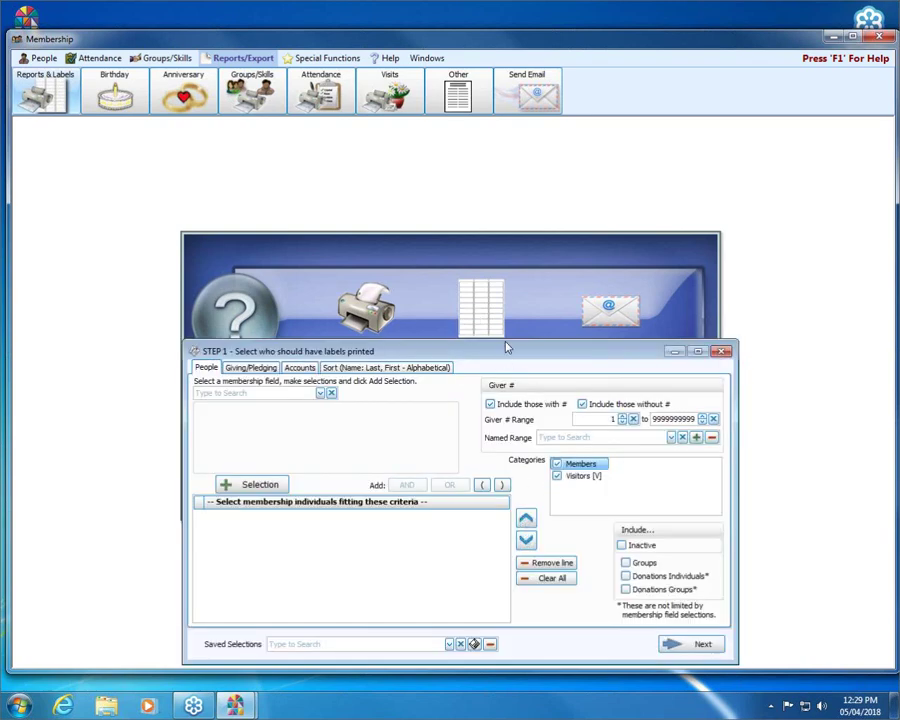
{"action": "left_click", "coordinate": [445, 567]}
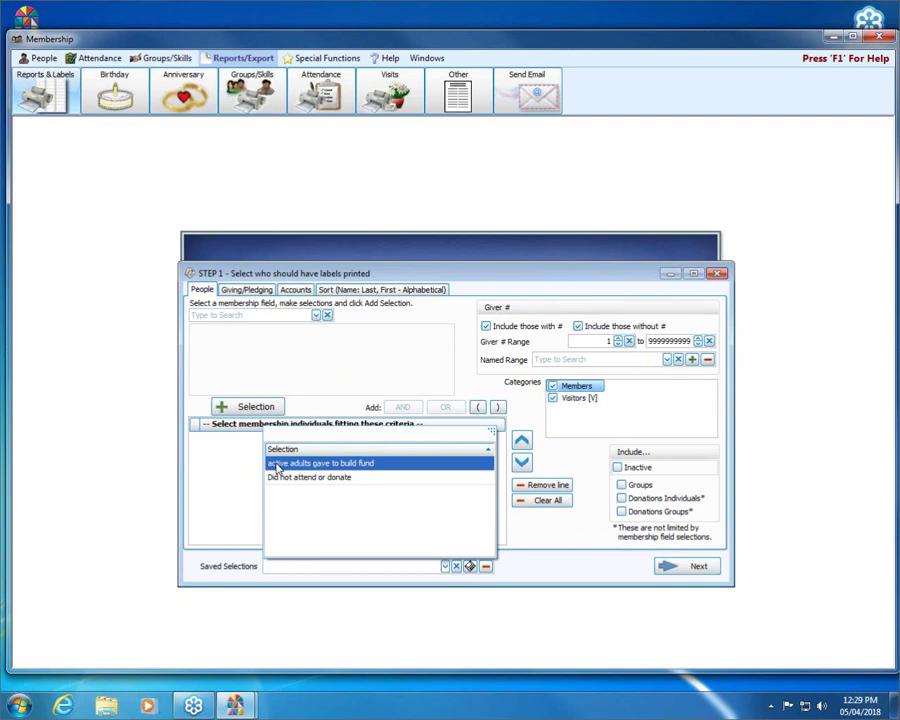
{"action": "left_click", "coordinate": [315, 466]}
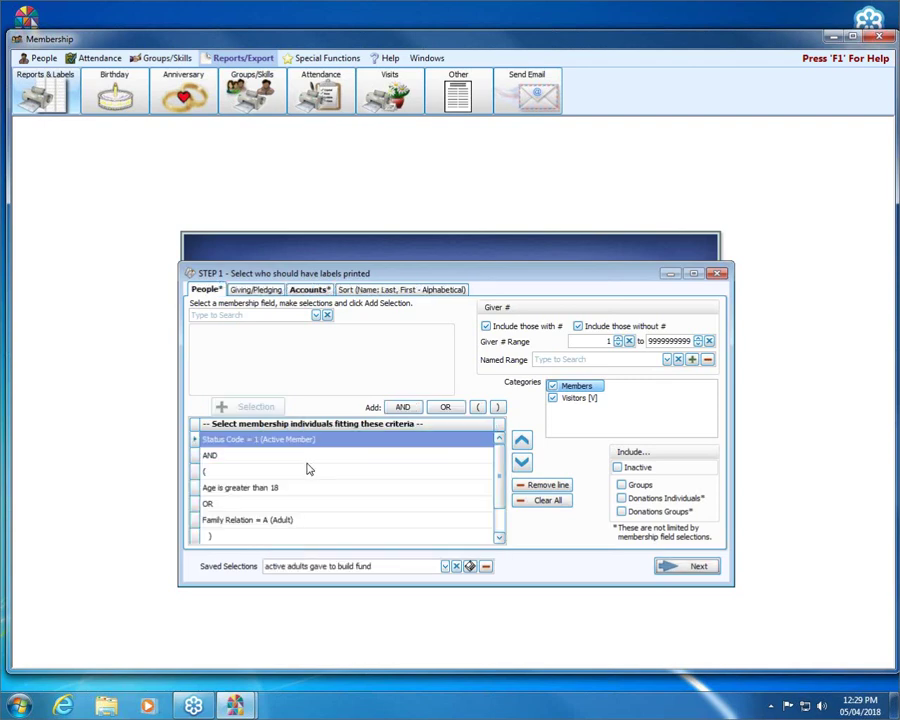
Review the giving, accounts and sort criteria, then continue to the label layout step.
{"action": "scroll", "coordinate": [496, 476], "scroll_direction": "down", "scroll_amount": 1}
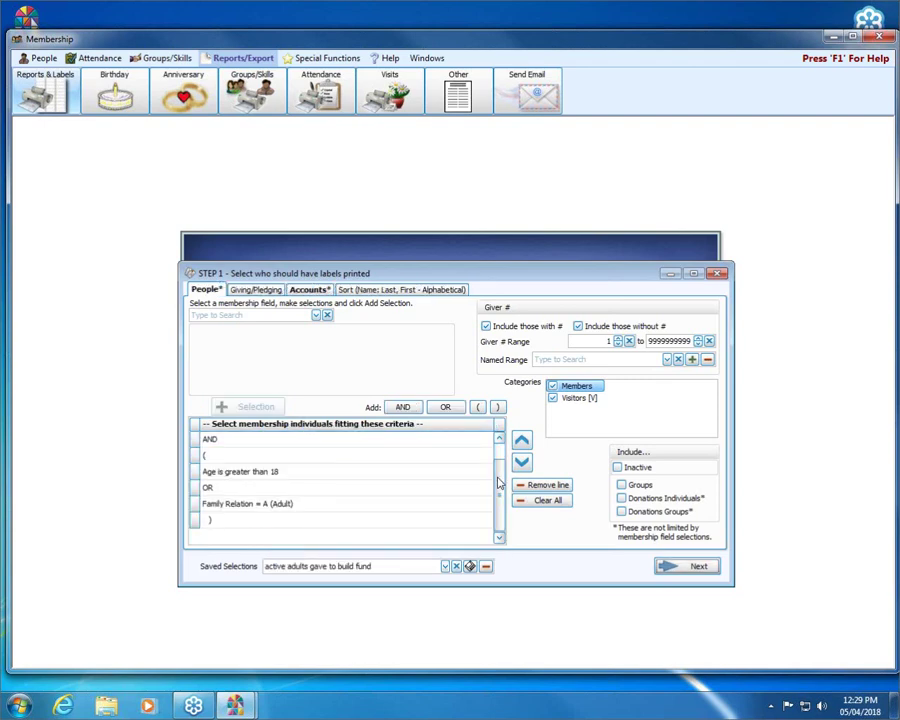
{"action": "scroll", "coordinate": [496, 480], "scroll_direction": "up", "scroll_amount": 1}
{"action": "left_click", "coordinate": [260, 290]}
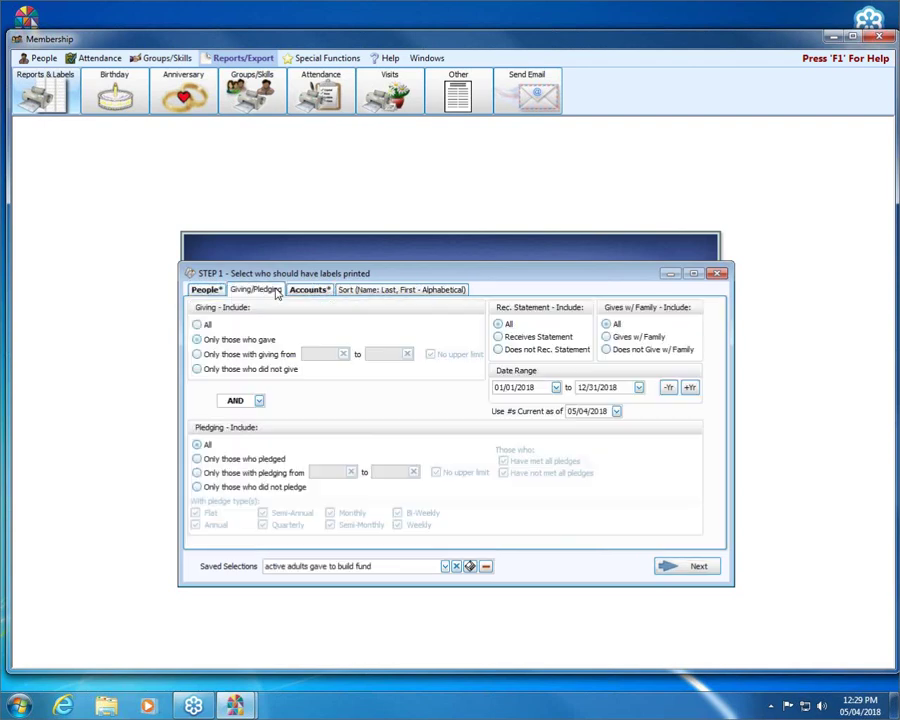
{"action": "left_click", "coordinate": [296, 291]}
{"action": "left_click", "coordinate": [402, 291]}
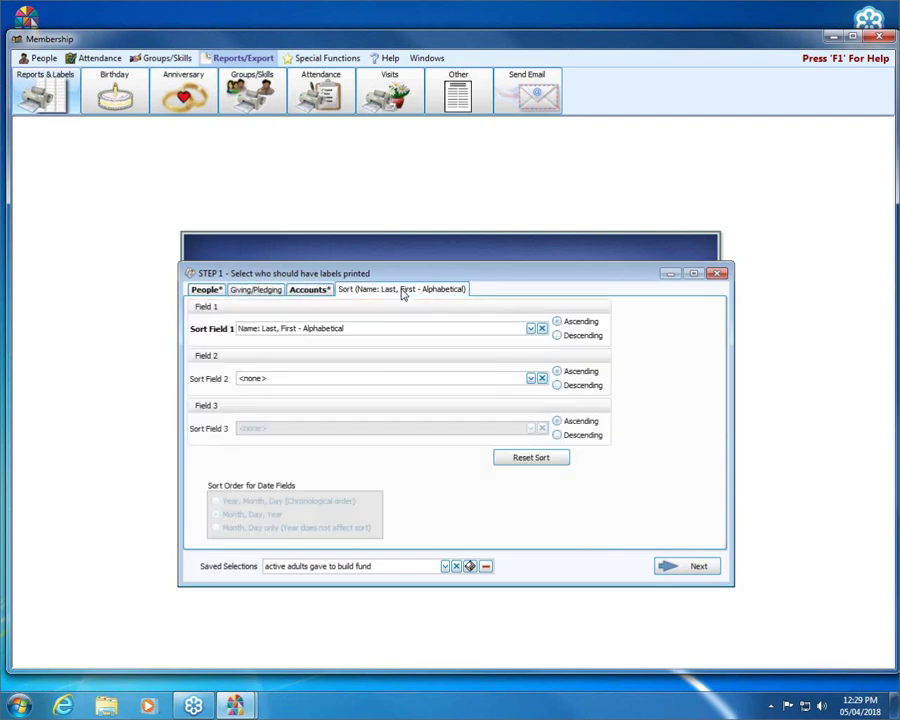
{"action": "left_click", "coordinate": [688, 569]}
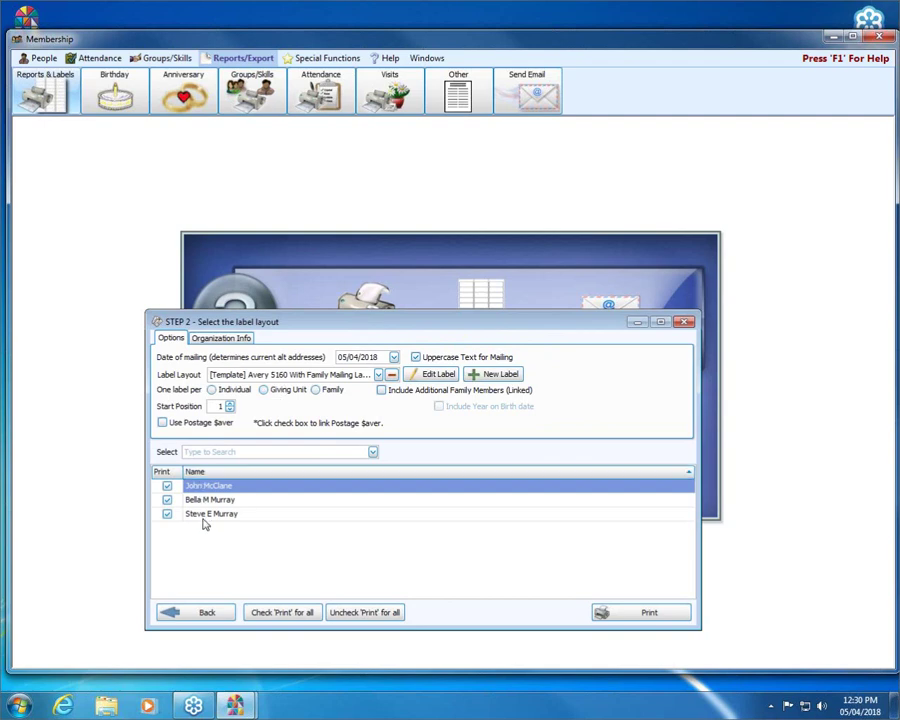
Make one label per giving unit, then view and close the two-label preview.
{"action": "left_click", "coordinate": [264, 391]}
{"action": "left_click", "coordinate": [624, 614]}
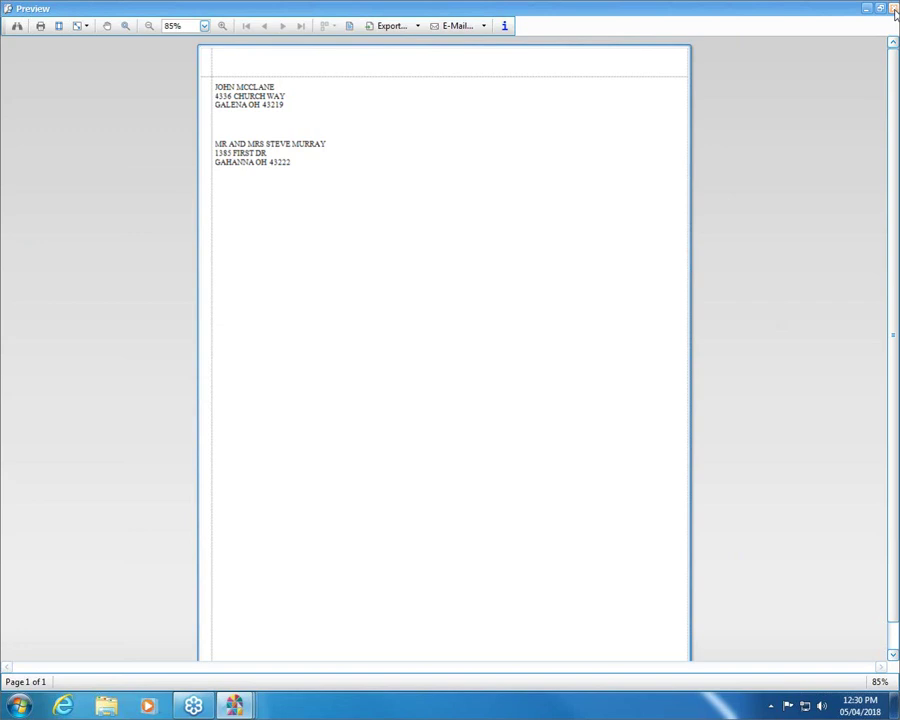
{"action": "left_click", "coordinate": [894, 9]}
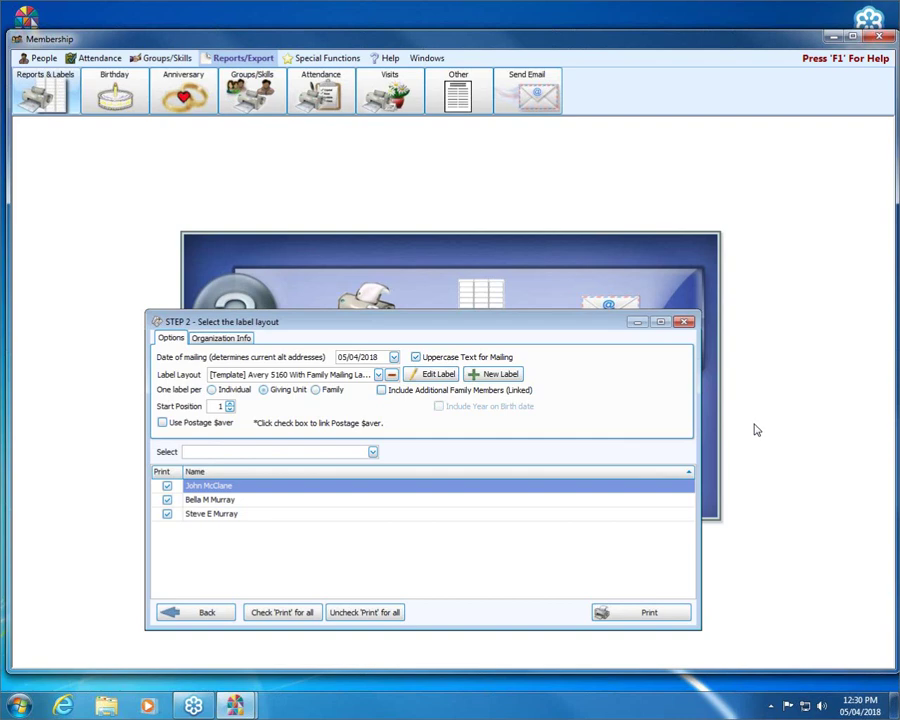
Start a new report from the saved selection 'active adults gave to build fund' and continue to layout.
{"action": "left_click", "coordinate": [685, 323]}
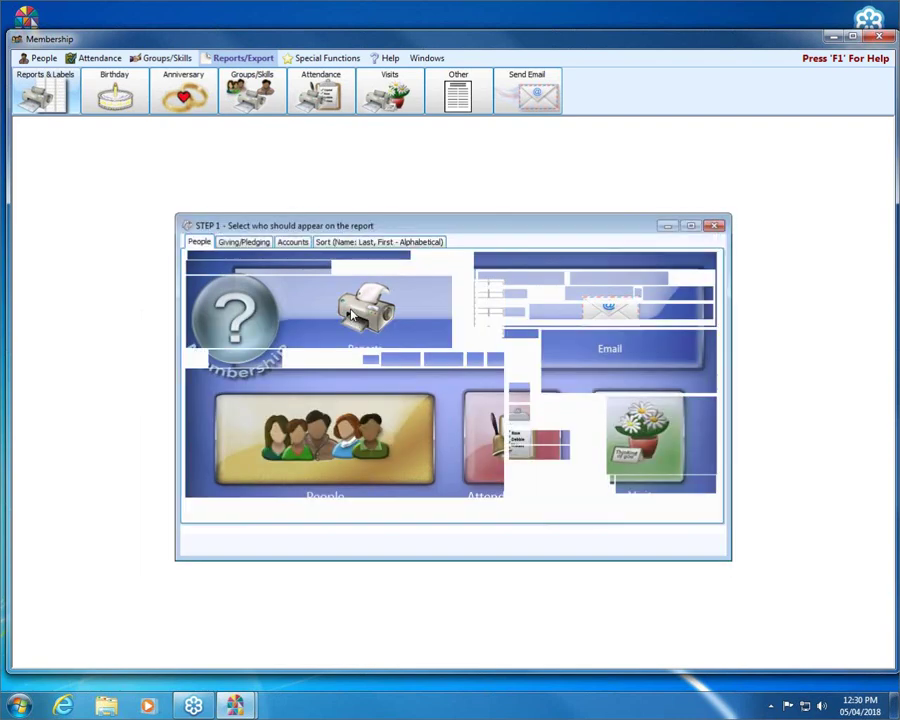
{"action": "left_click", "coordinate": [442, 540]}
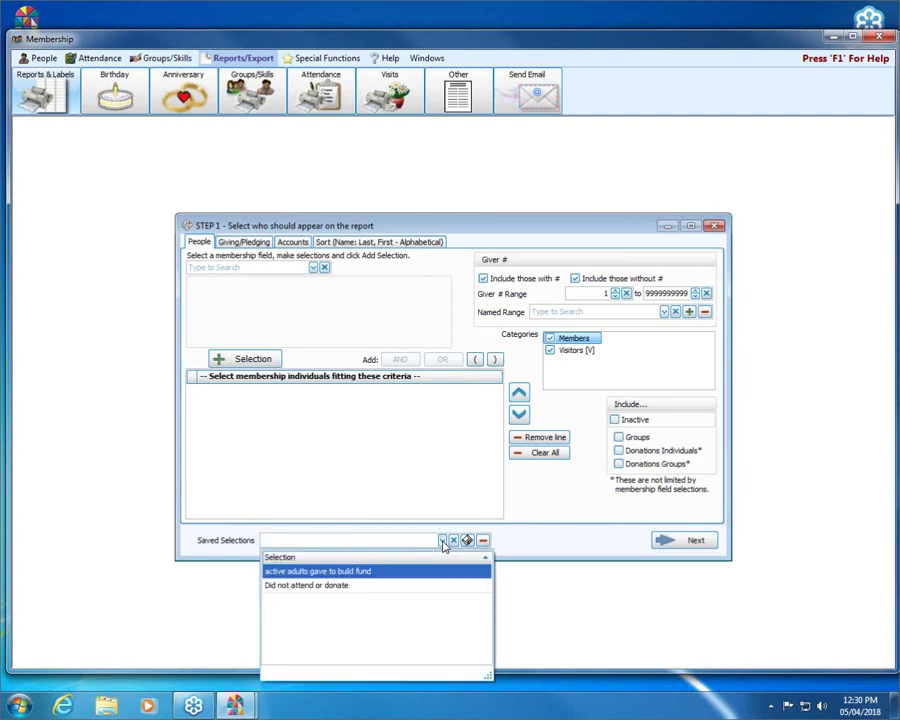
{"action": "left_click", "coordinate": [325, 571]}
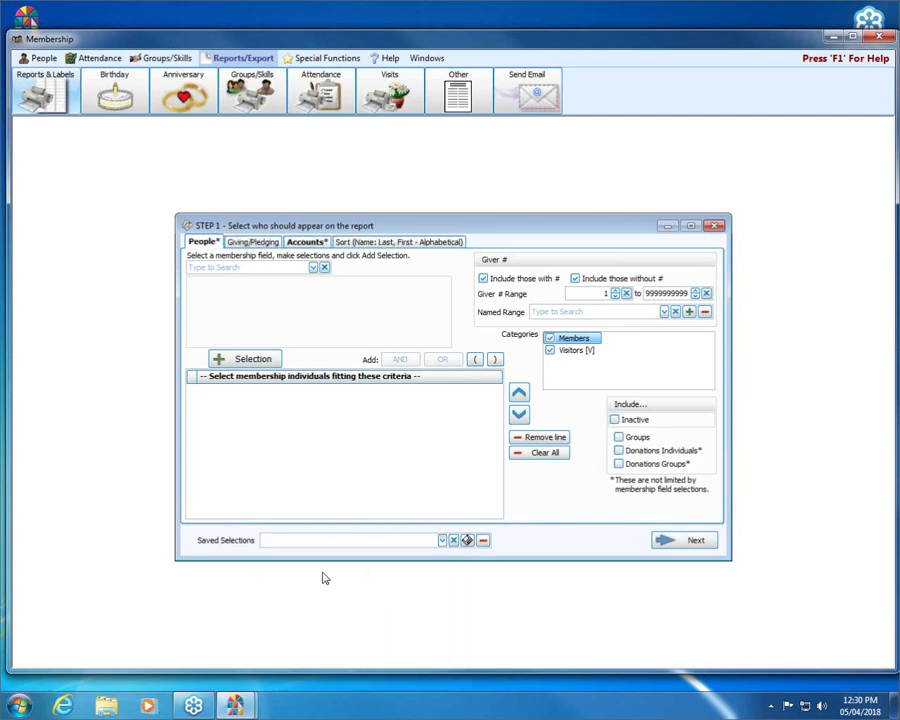
{"action": "left_click", "coordinate": [687, 542]}
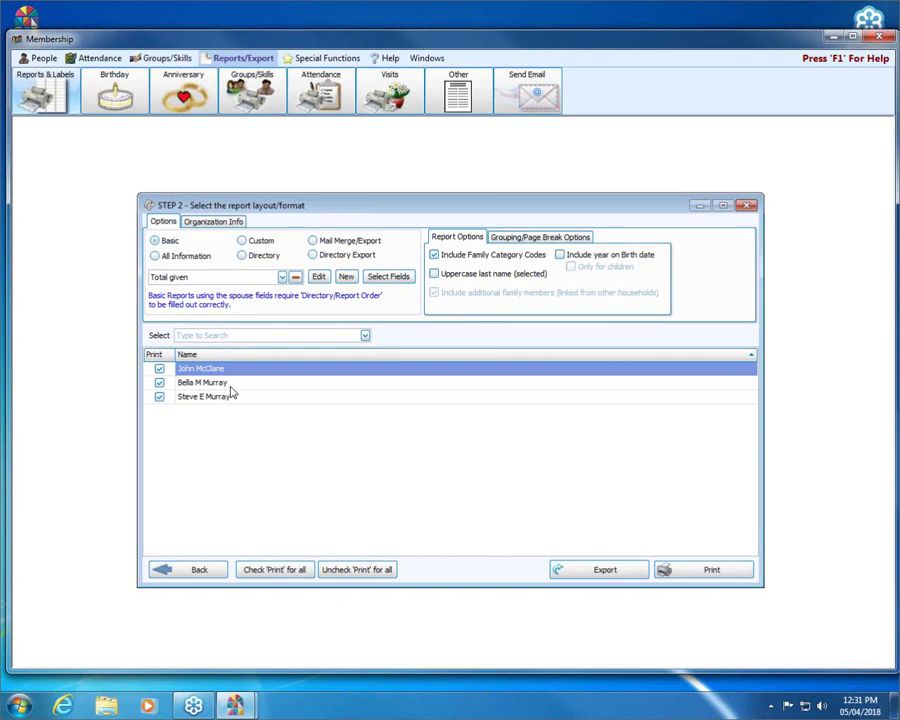
Switch the report's account from 103 - Building Fund to 101 - General fund, leaving the saved selection unchanged.
{"action": "left_click", "coordinate": [206, 574]}
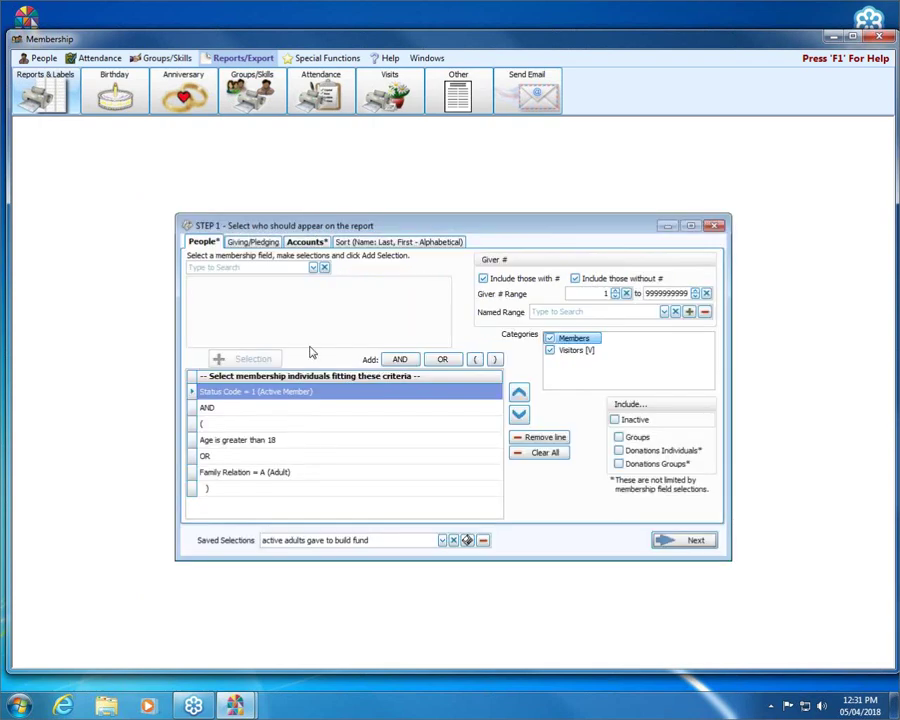
{"action": "left_click", "coordinate": [321, 245]}
{"action": "double_click", "coordinate": [403, 304]}
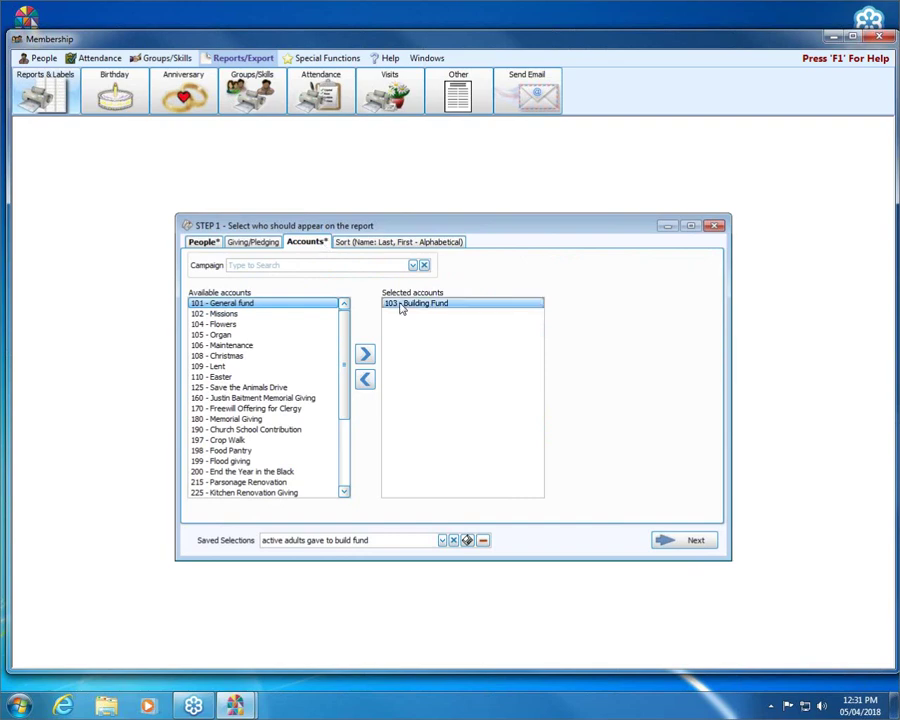
{"action": "double_click", "coordinate": [255, 306]}
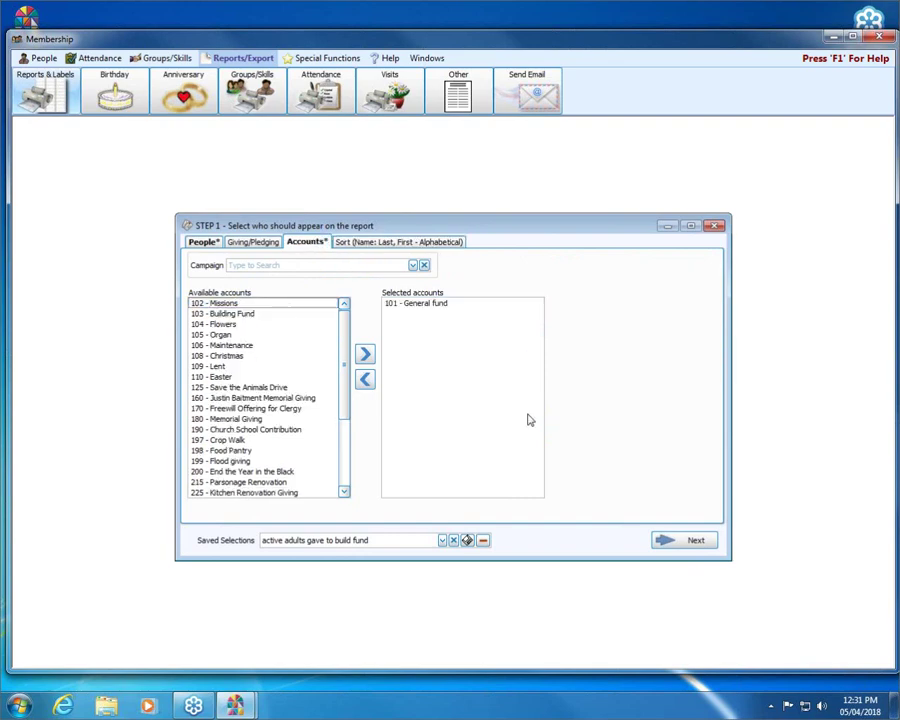
{"action": "left_click", "coordinate": [663, 545]}
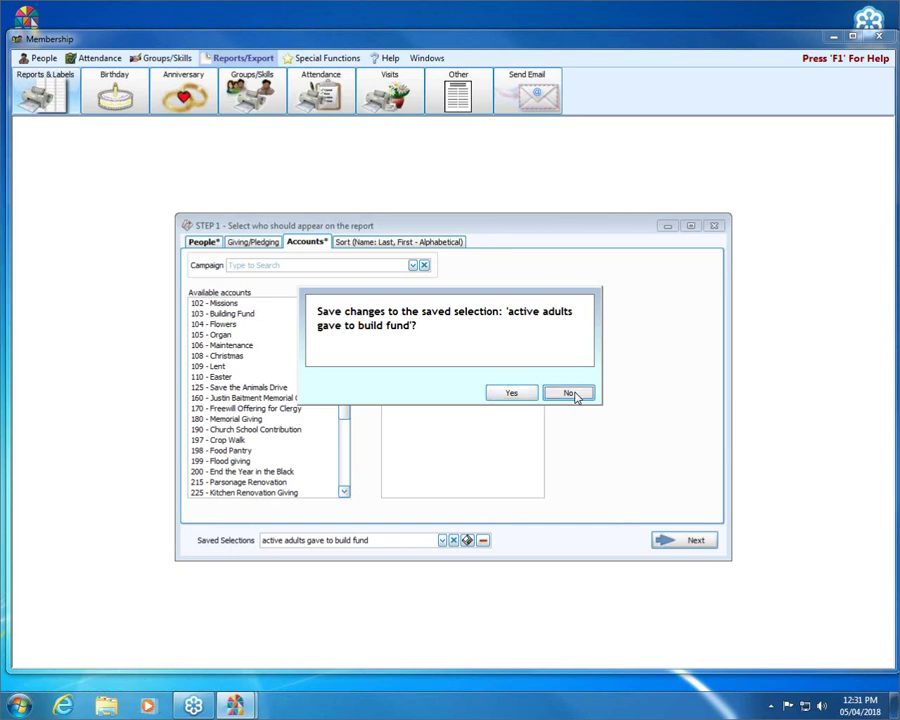
{"action": "left_click", "coordinate": [572, 394]}
{"action": "left_click", "coordinate": [703, 537]}
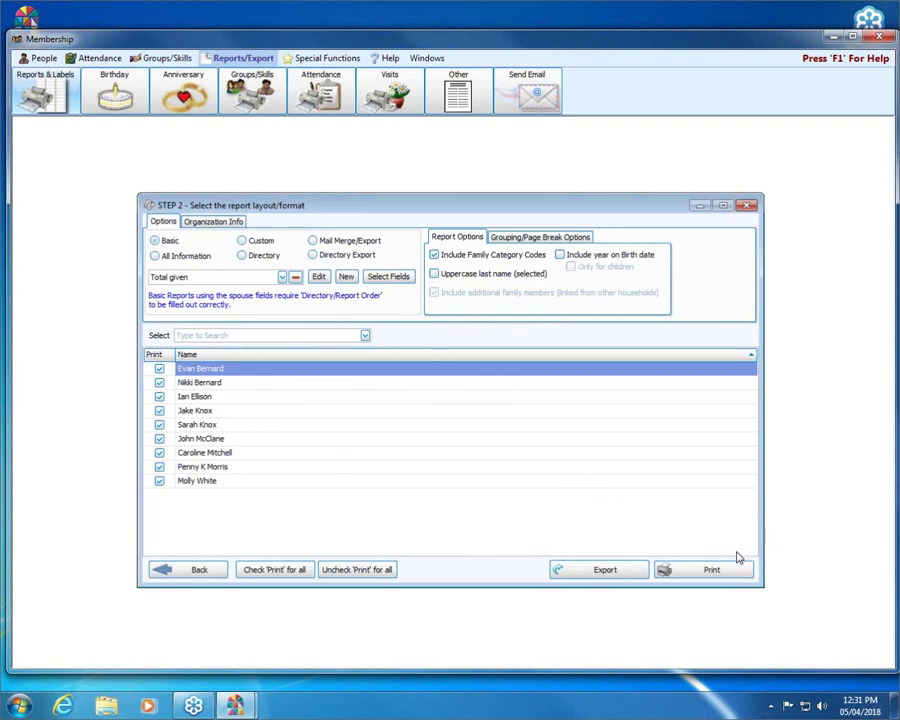
Preview the nine-giver 101 - General fund Total given report, then close it.
{"action": "left_click", "coordinate": [711, 570]}
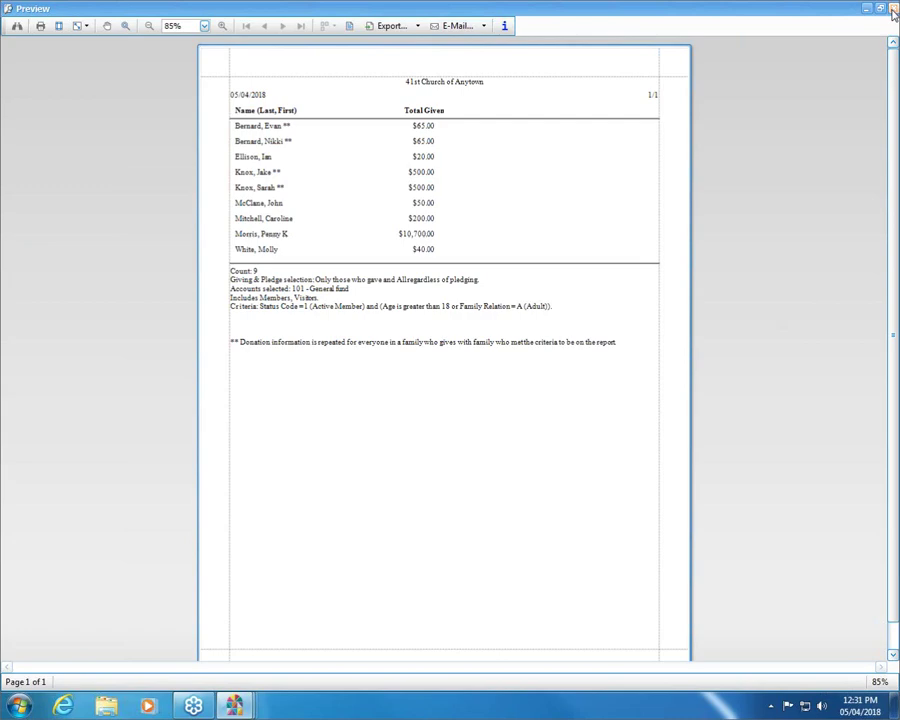
{"action": "left_click", "coordinate": [893, 10]}
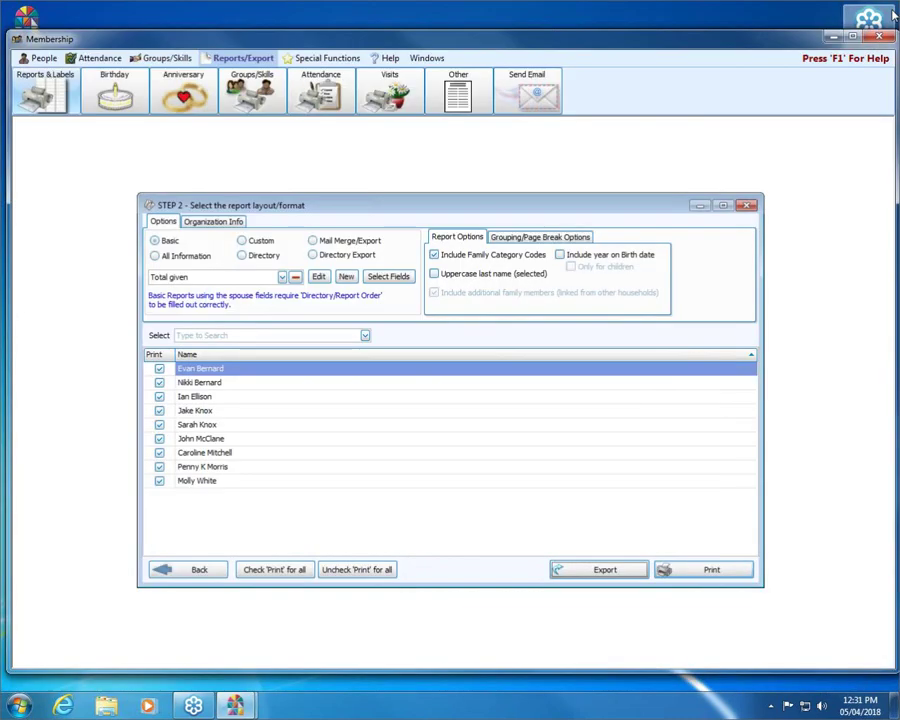